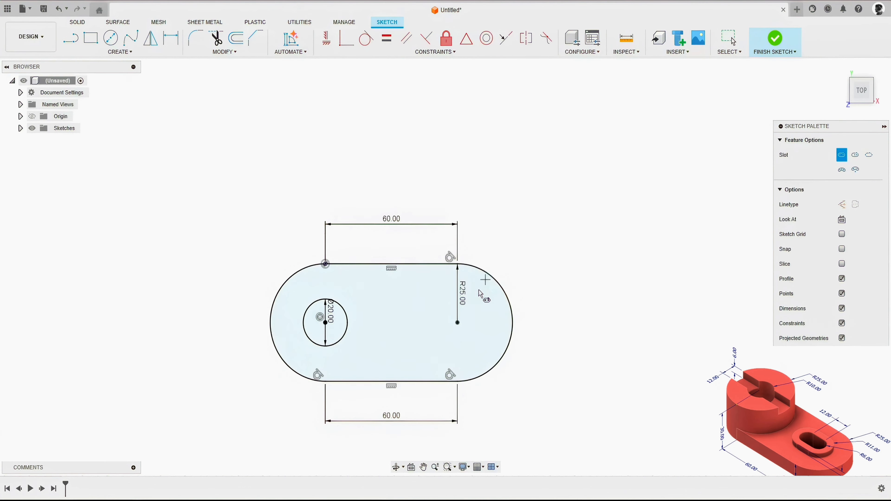
Sketch a horizontal centre-to-centre slot running inward from the plate's right arc centre, with an end radius of about 6.5 mm.
click(458, 322)
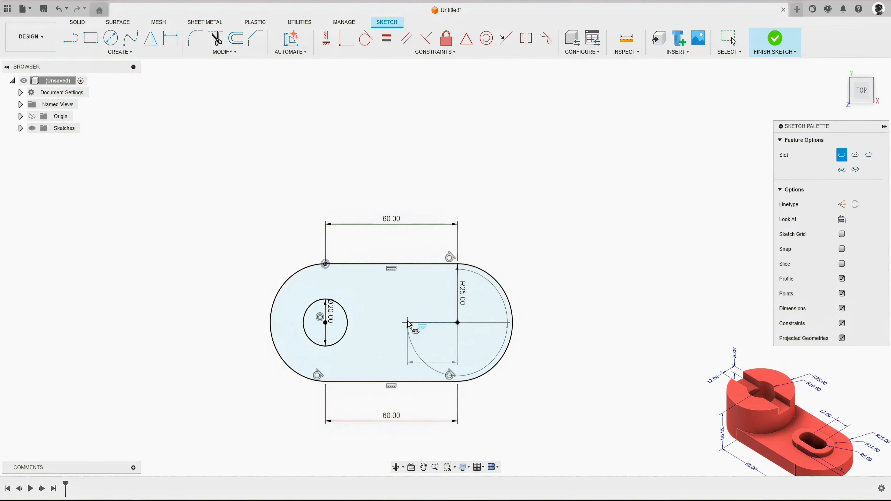
click(407, 323)
click(407, 308)
right_click(520, 189)
click(546, 193)
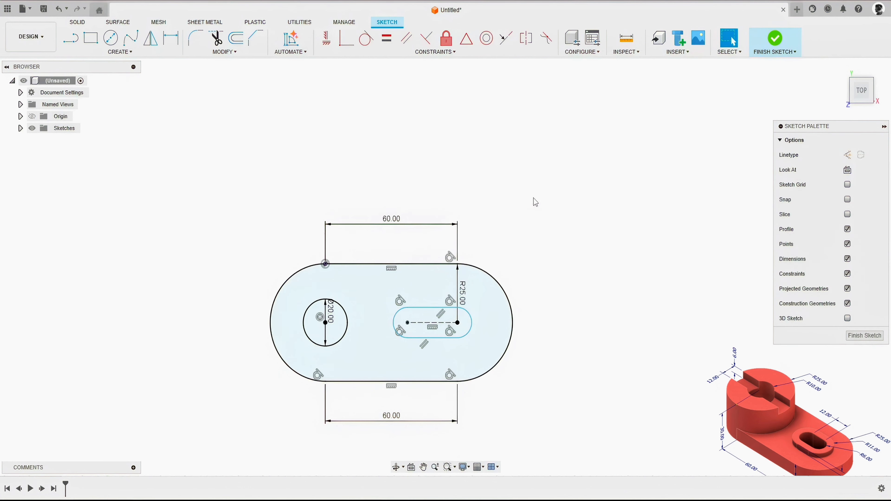
Dimension the distance between the small slot's two centre points as 12 mm.
key(d)
click(414, 323)
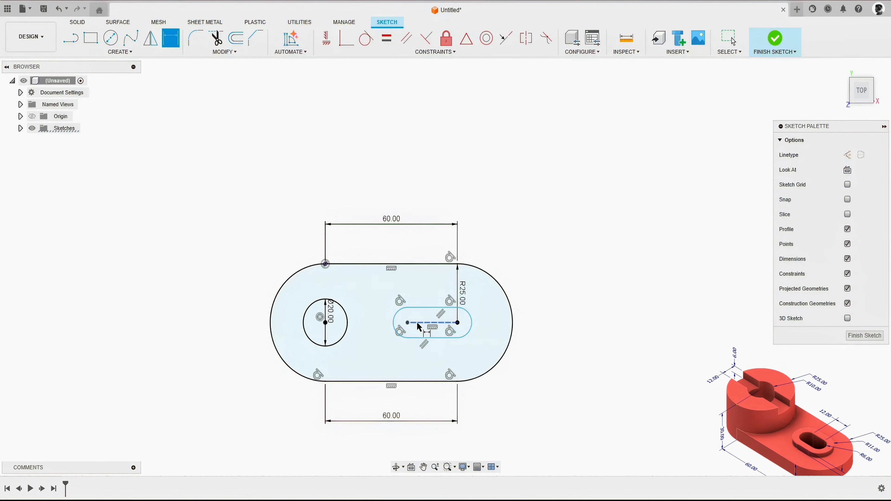
click(437, 291)
text(12)
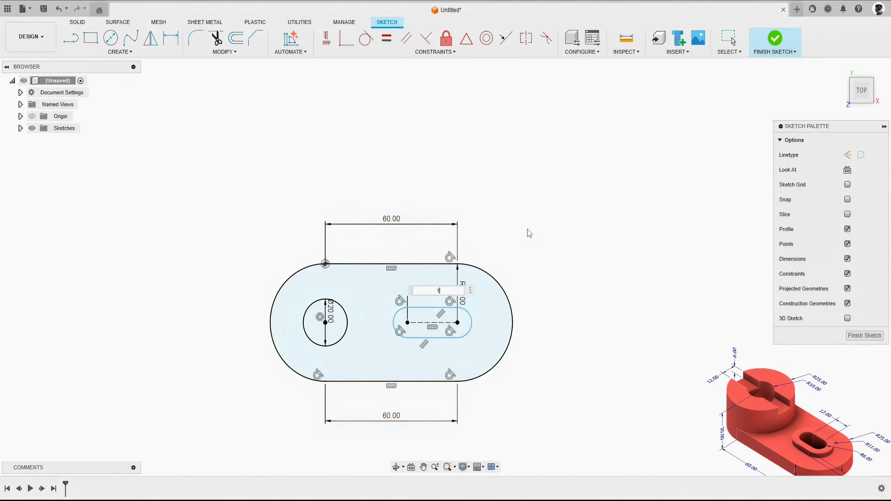
key(Return)
Dimension the end radius of the small slot as 6 mm.
click(471, 319)
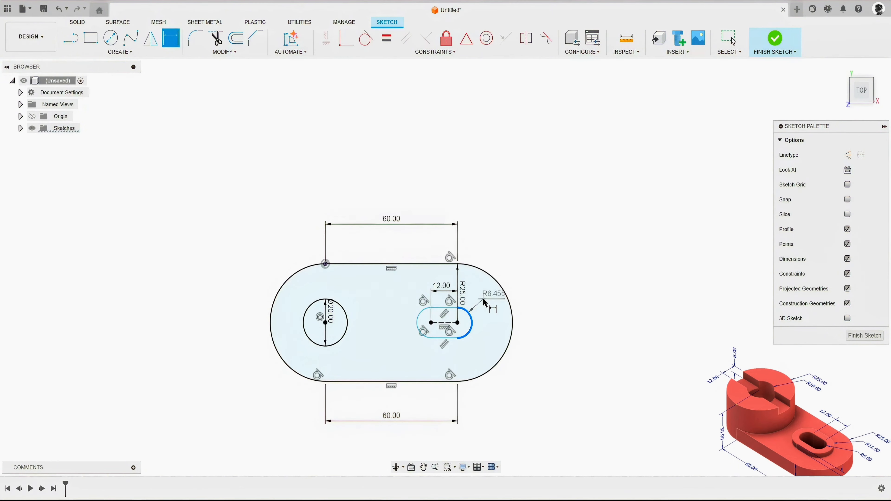
click(484, 302)
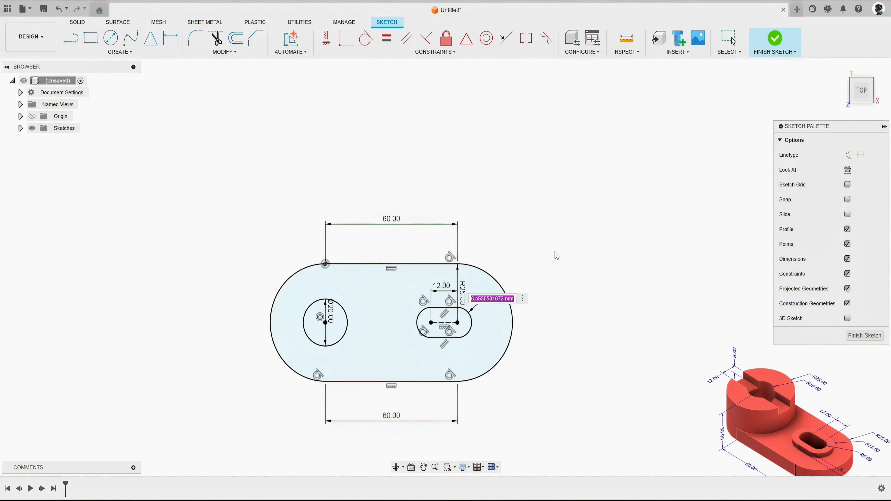
text(6)
key(Return)
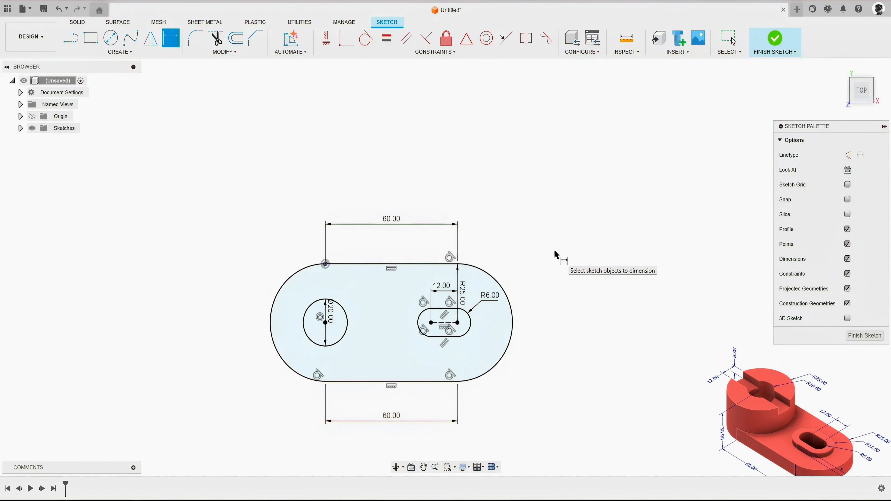
key(Escape)
key(F6)
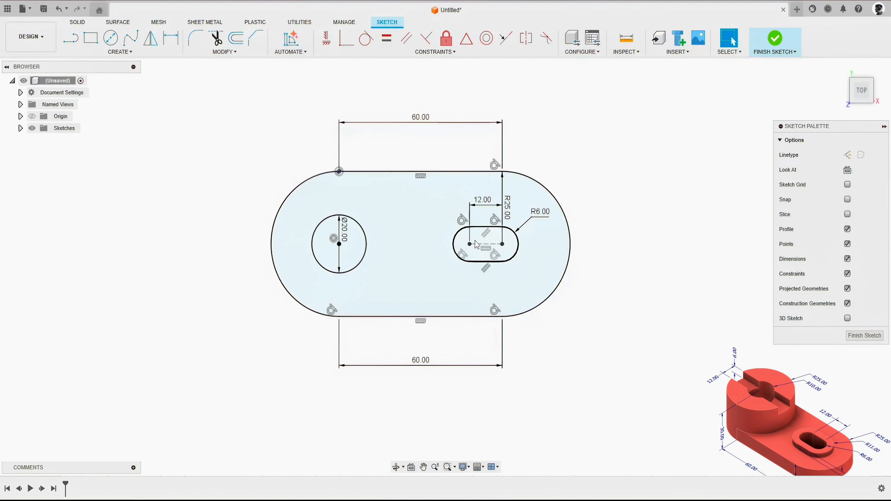
Finish the sketch and start an extrusion, keeping its settings clear of the model.
click(775, 43)
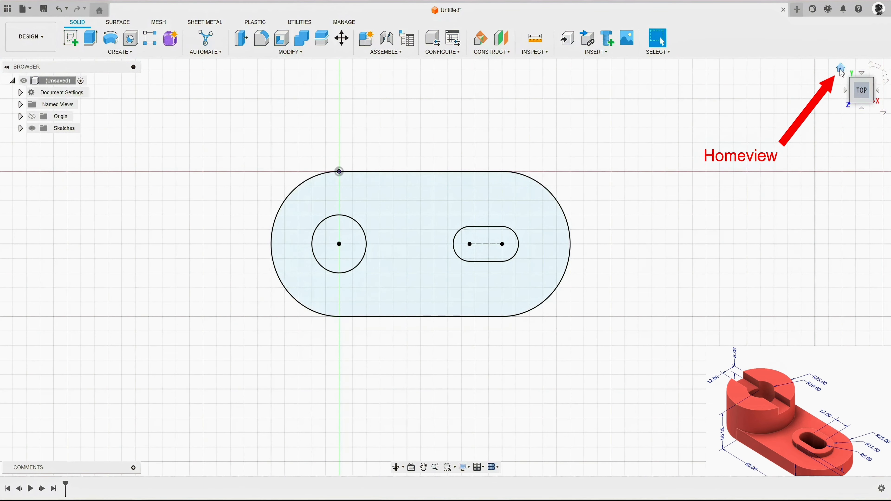
click(842, 71)
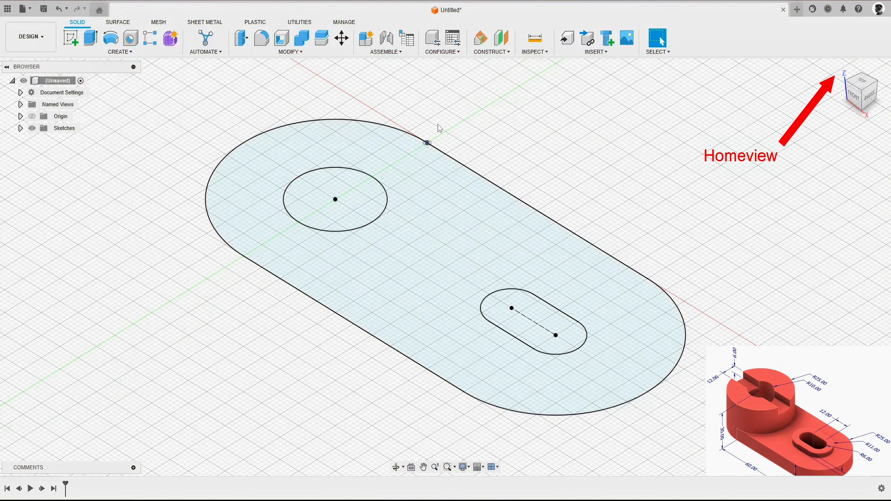
click(92, 36)
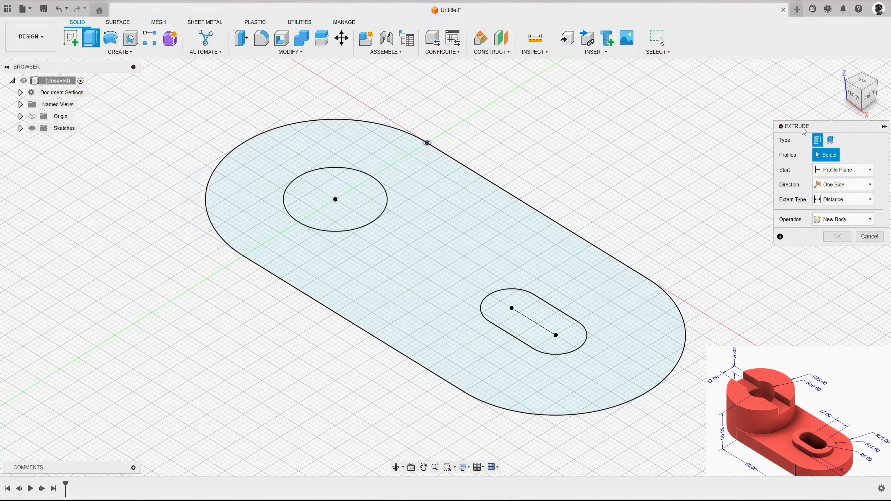
drag(804, 130, 677, 117)
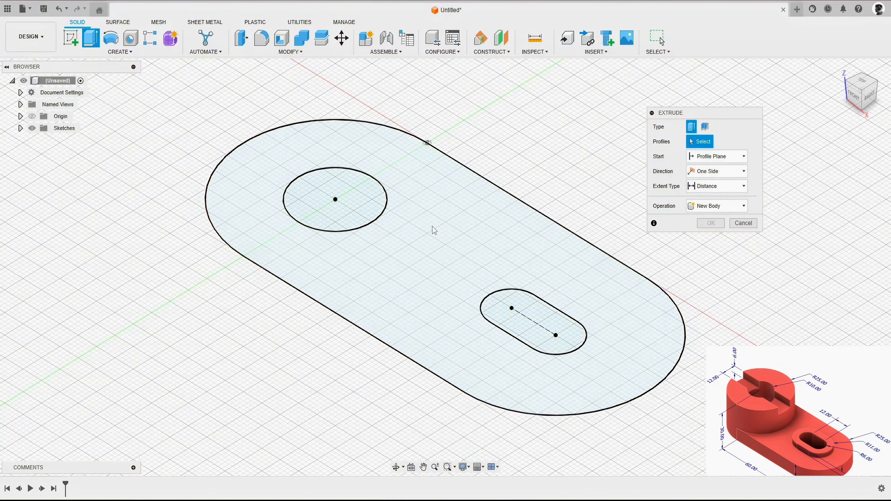
Try extruding the plate profile 10 mm from a start offset of 50 mm, and clear the profile selection.
click(459, 217)
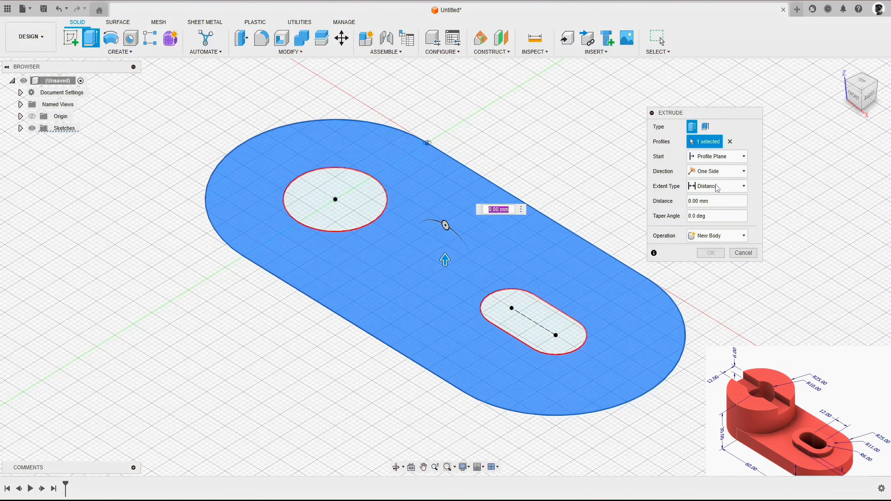
click(743, 158)
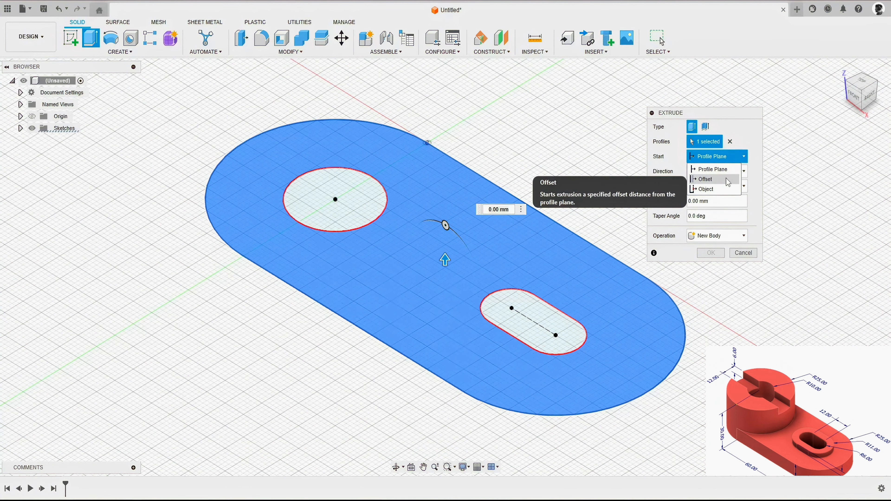
click(708, 179)
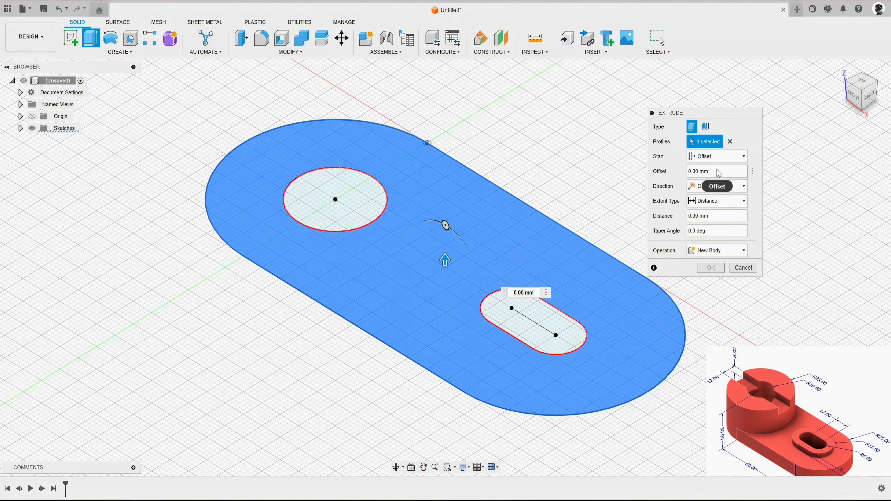
text(50)
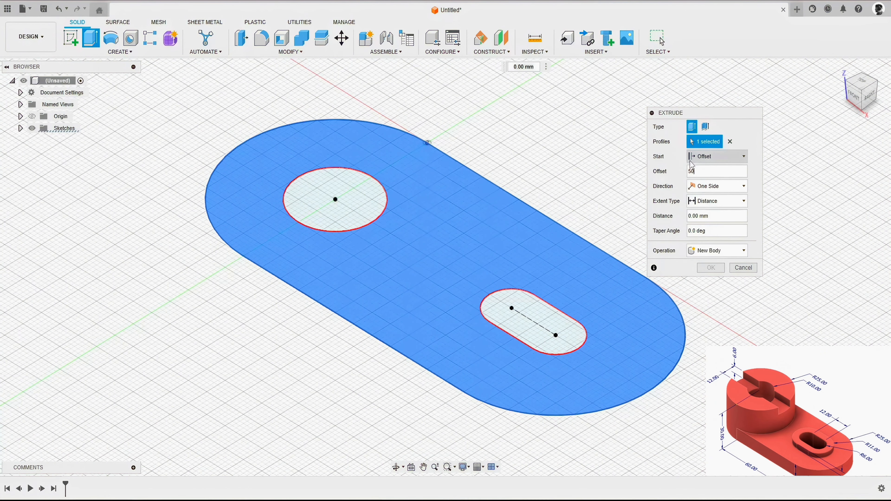
key(Tab)
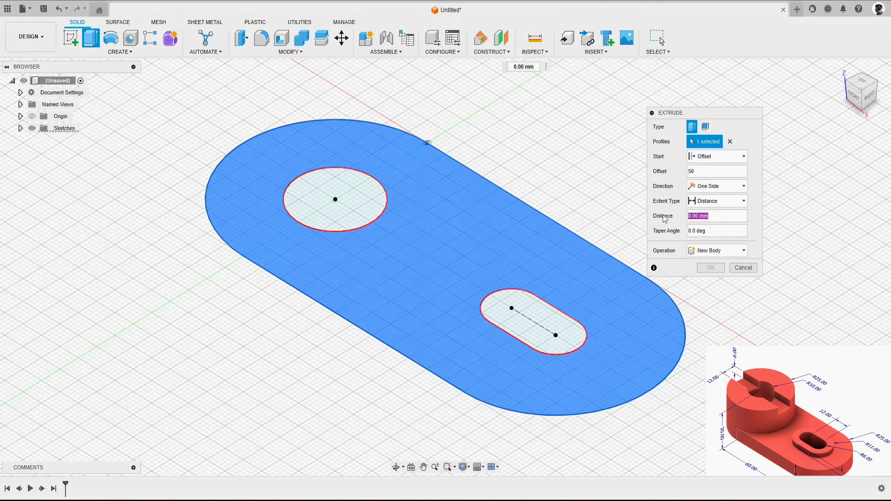
text(10)
scroll(473, 214, down, 3)
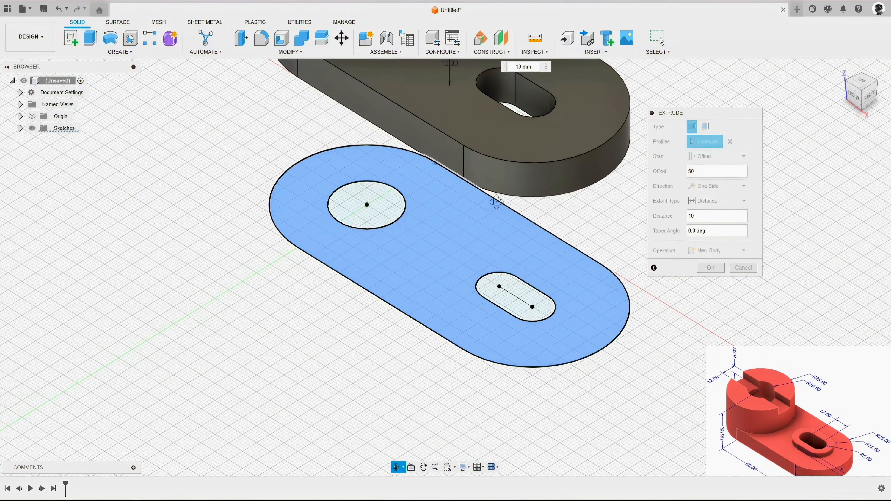
shift+middle_drag(496, 202, 469, 293)
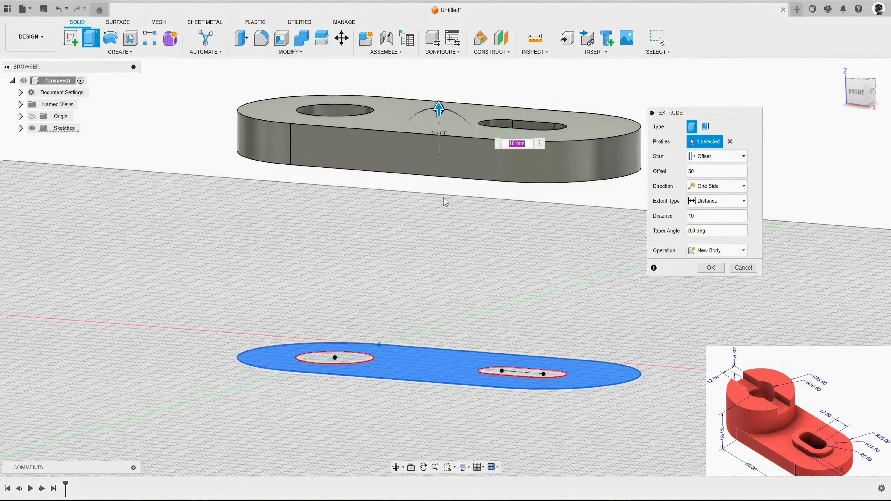
click(730, 143)
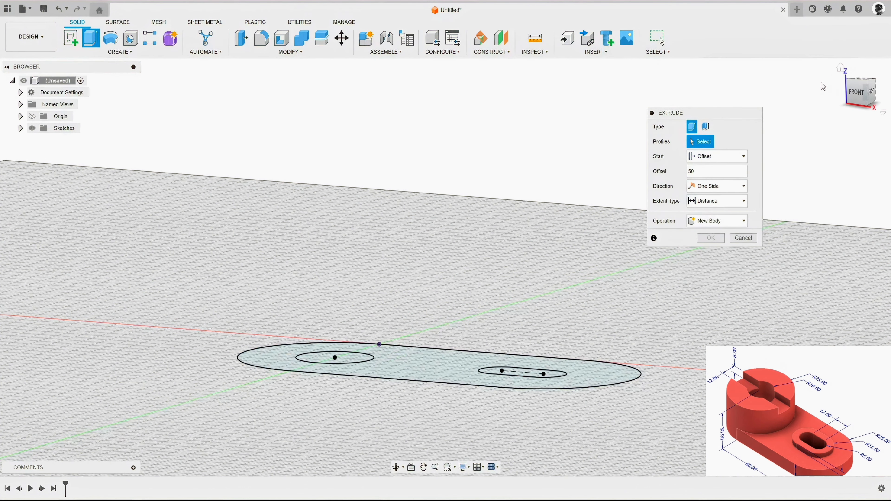
Set the extrusion start to the profile plane and select the plate profile around the circle and small slot.
click(841, 69)
click(718, 156)
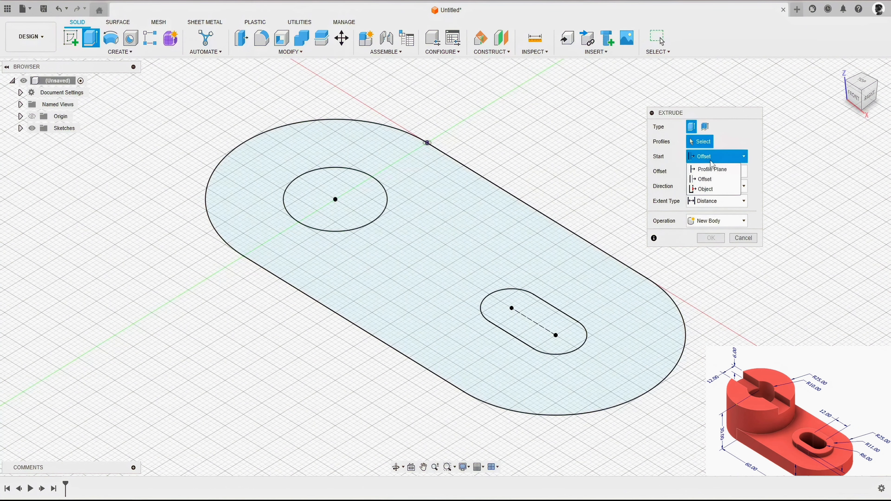
click(709, 167)
click(483, 220)
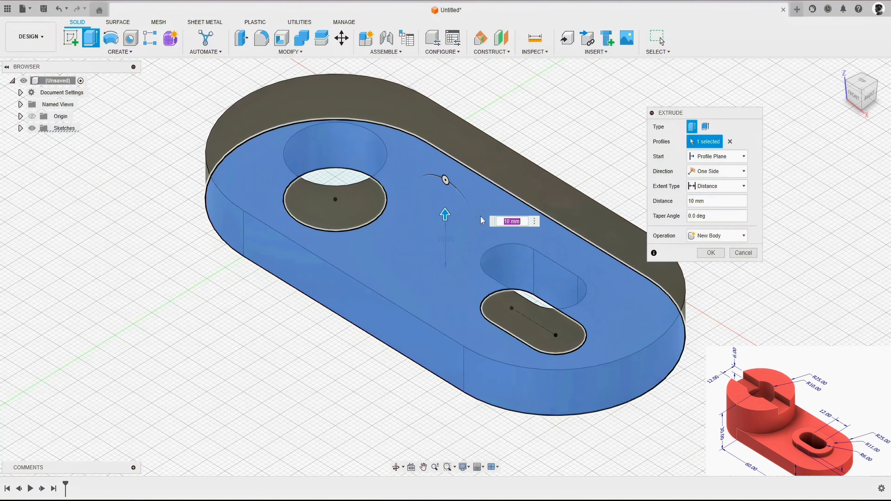
drag(699, 116, 710, 97)
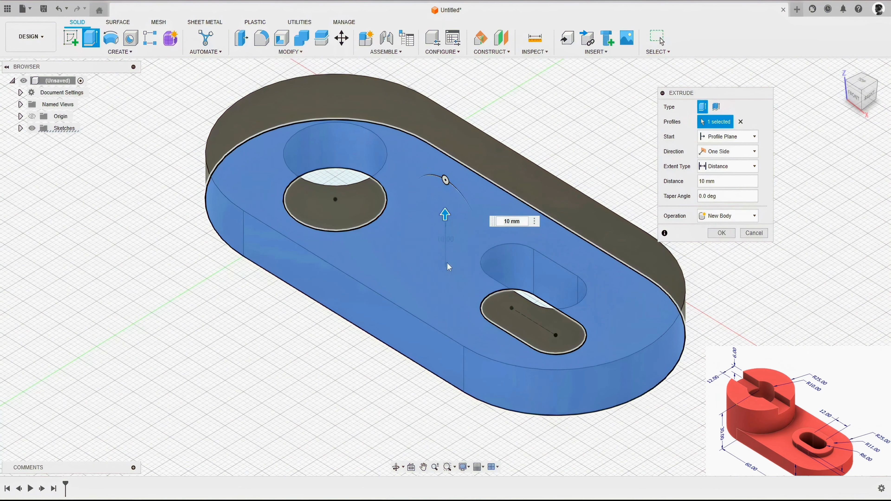
Try raising the one-sided plate extrusion to 25 mm.
shift+middle_drag(436, 271, 471, 257)
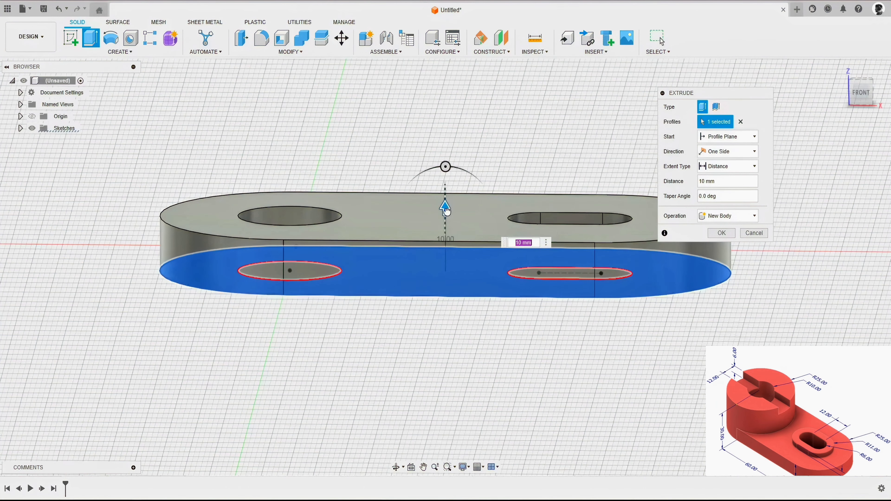
drag(447, 208, 451, 127)
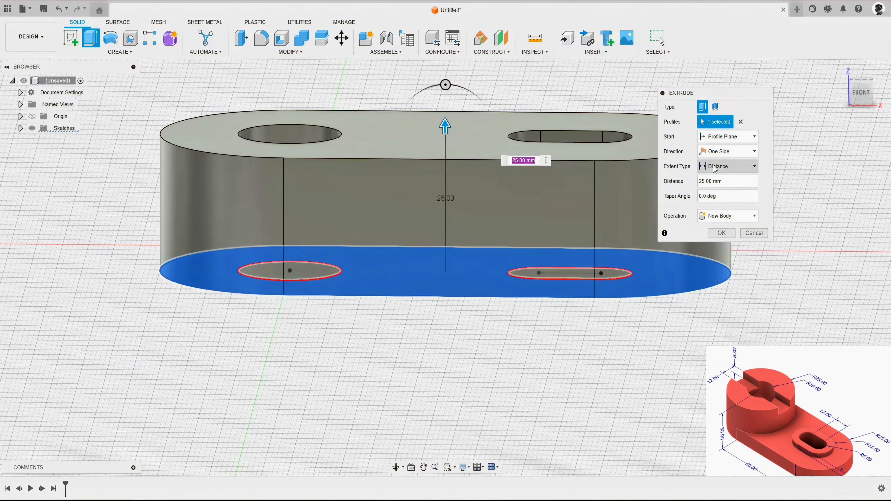
Try a two-sided extrusion of the plate, 33 mm above and 22 mm below the profile plane.
click(726, 156)
click(716, 177)
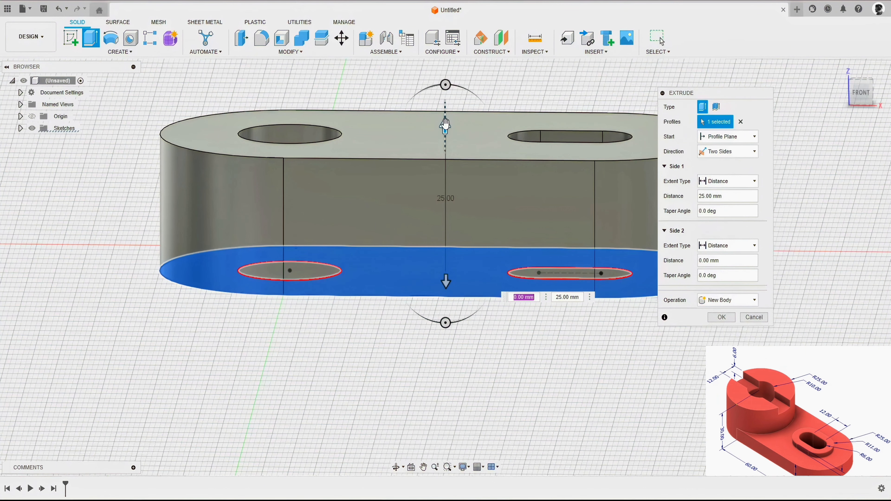
drag(445, 126, 445, 84)
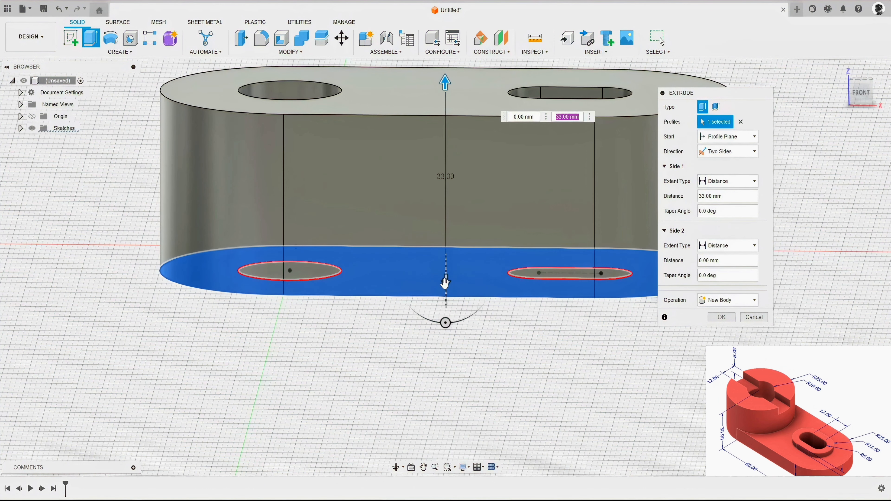
drag(447, 283, 454, 368)
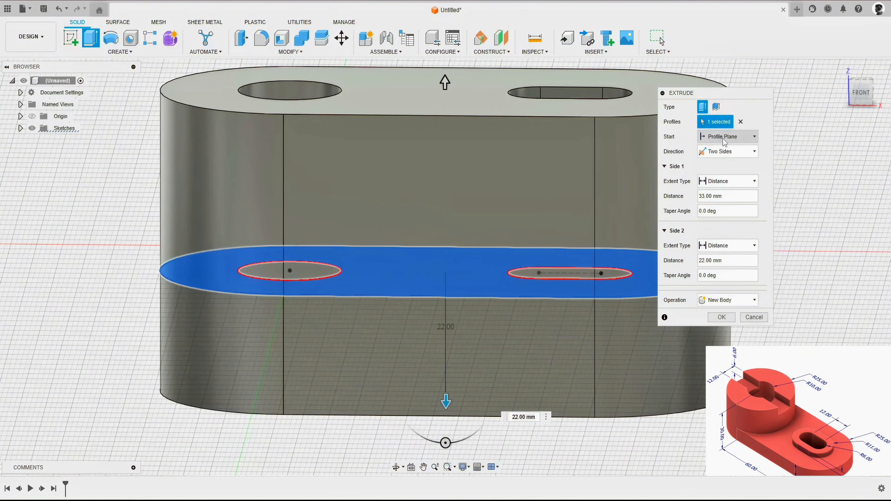
Make the plate extrusion symmetric with a distance of 20 mm measured as the whole length.
click(721, 151)
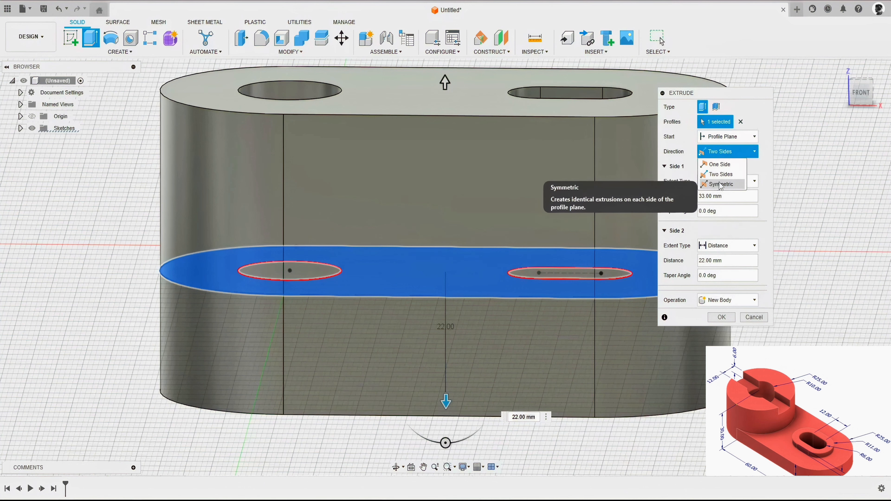
click(721, 184)
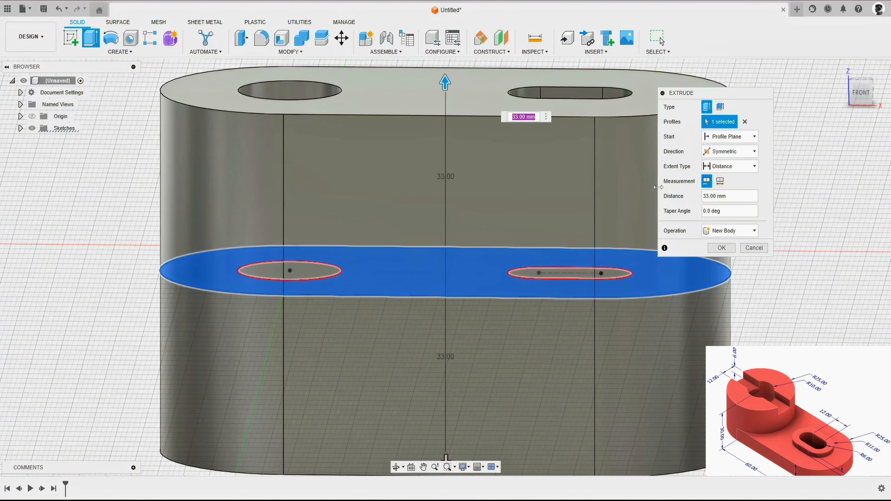
click(733, 198)
text(20)
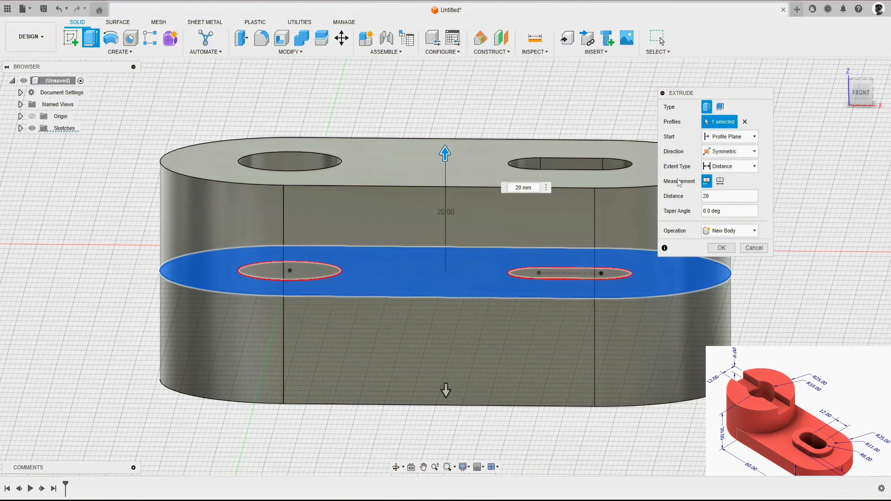
click(719, 181)
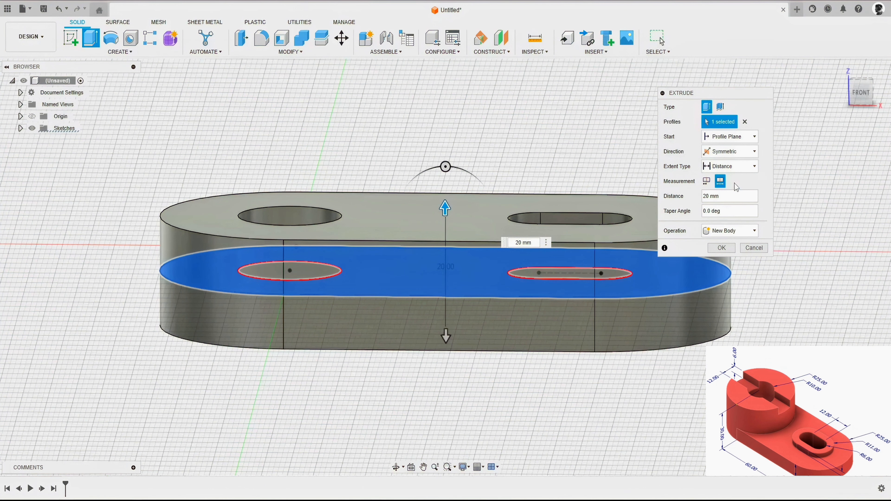
Switch the plate extrusion to one side with a distance extent and set its distance to 10 mm.
click(730, 151)
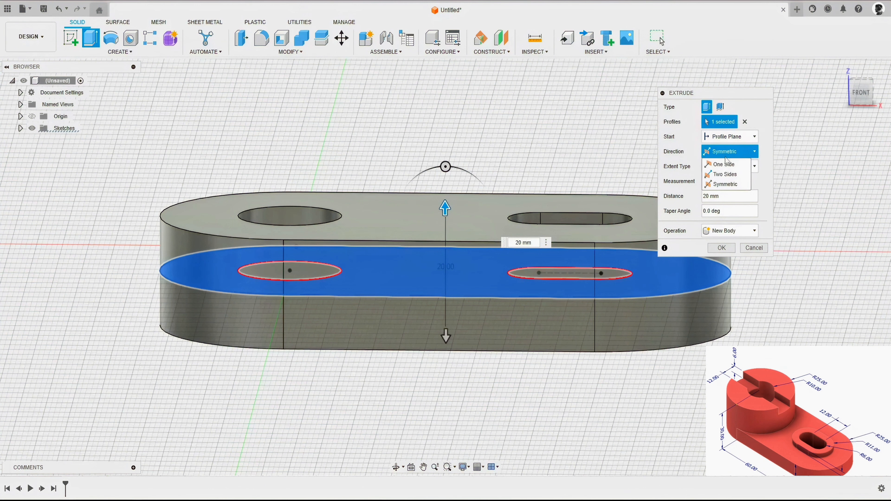
click(724, 169)
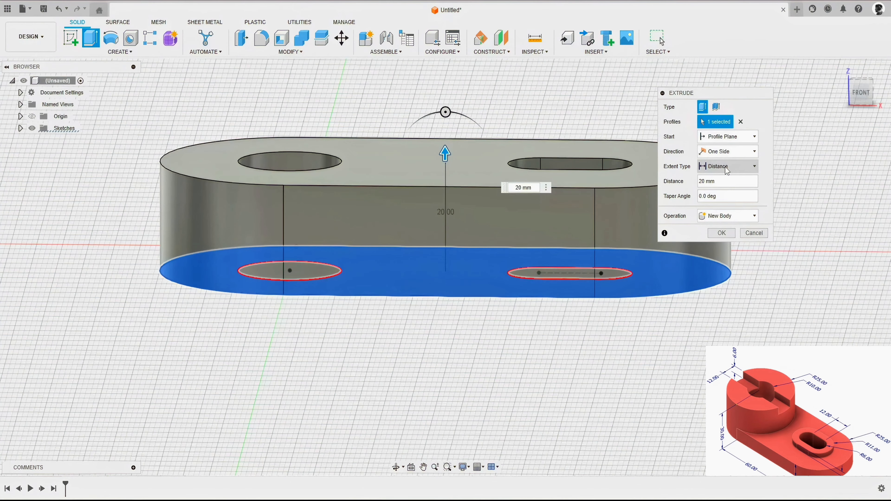
click(727, 170)
click(723, 168)
click(717, 169)
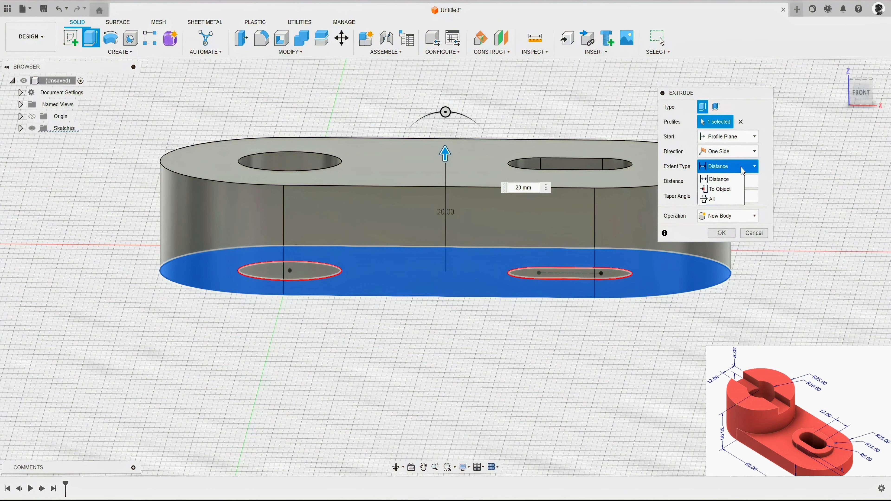
click(718, 179)
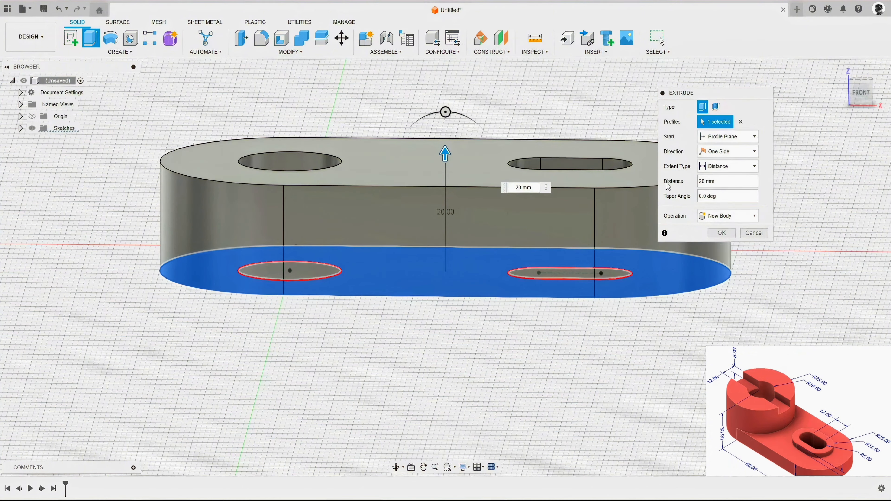
drag(716, 181, 677, 179)
text(10)
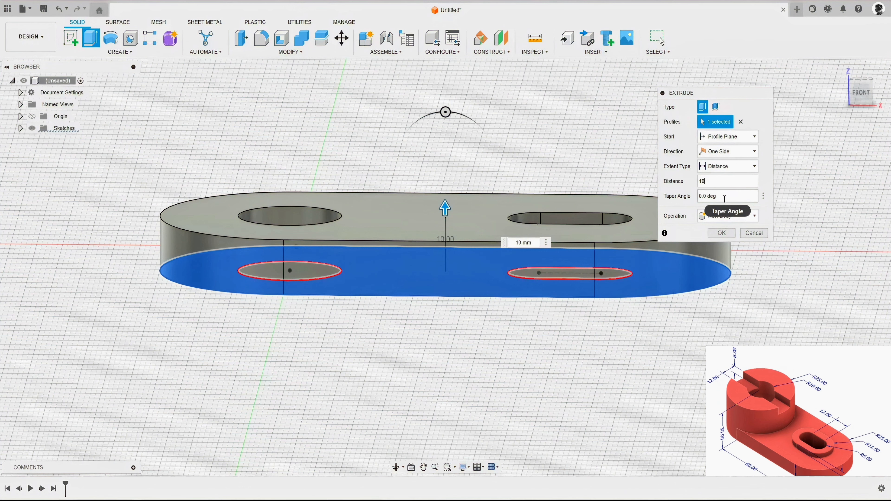
Try taper angles of 25 and -25 degrees on the plate extrusion, inspecting the slanted sides from the front.
drag(725, 199, 670, 198)
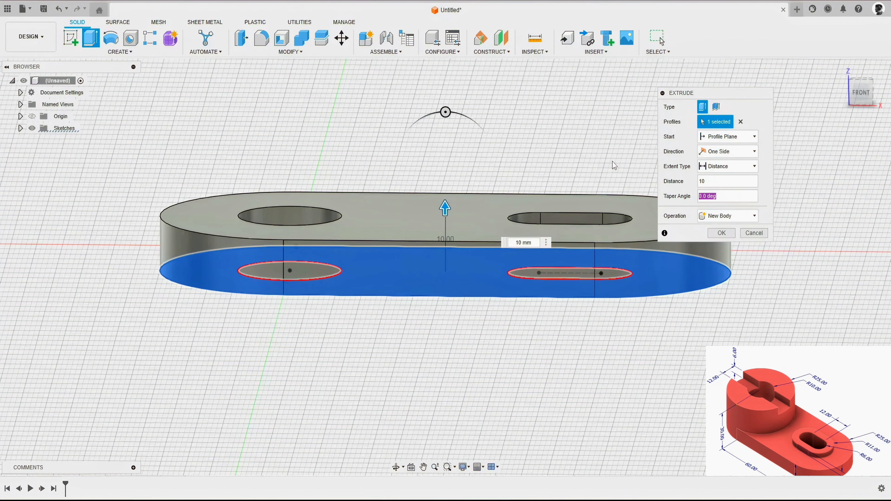
text(25)
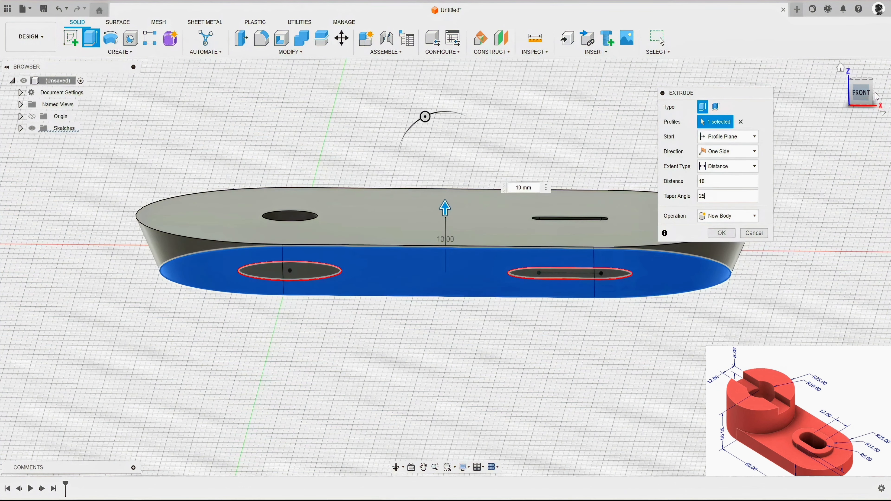
click(858, 95)
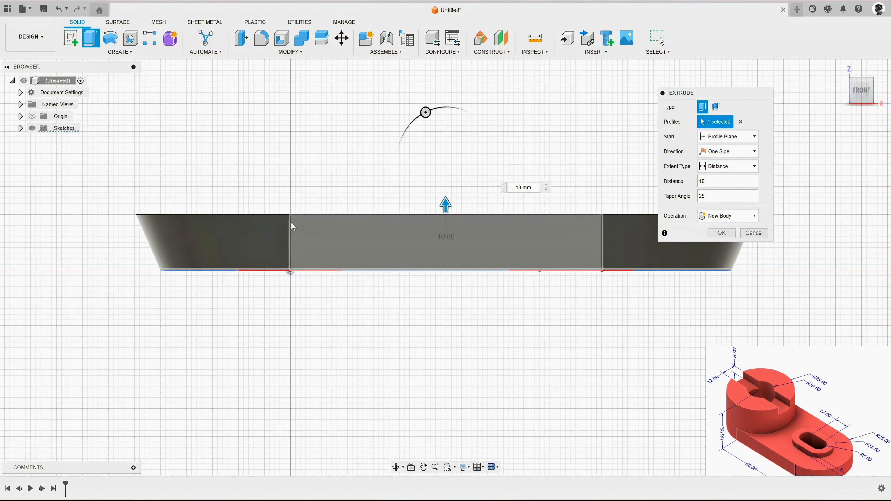
middle_drag(278, 225, 430, 226)
scroll(430, 226, down, 3)
middle_drag(303, 238, 215, 256)
scroll(218, 258, up, 5)
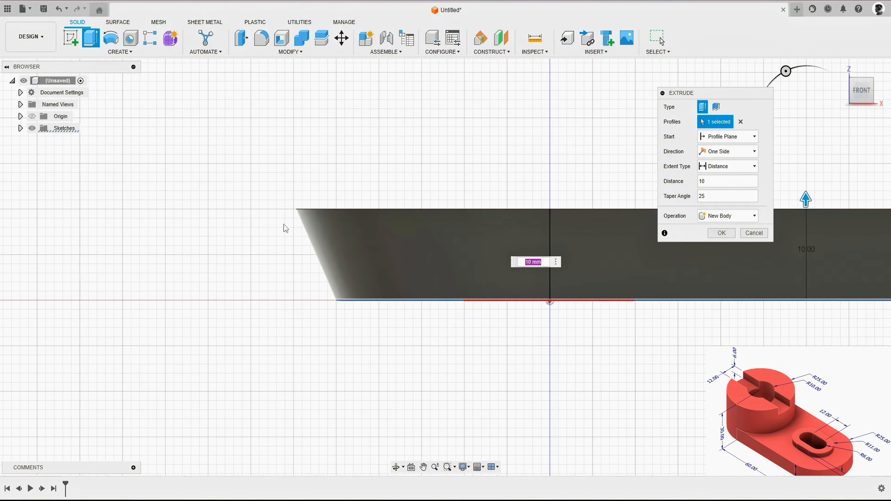
scroll(264, 257, down, 3)
shift+middle_drag(294, 244, 559, 249)
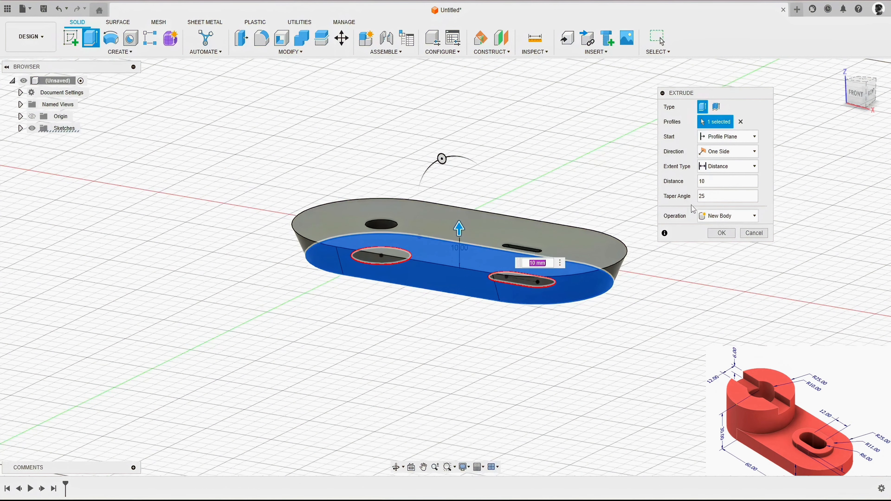
click(699, 197)
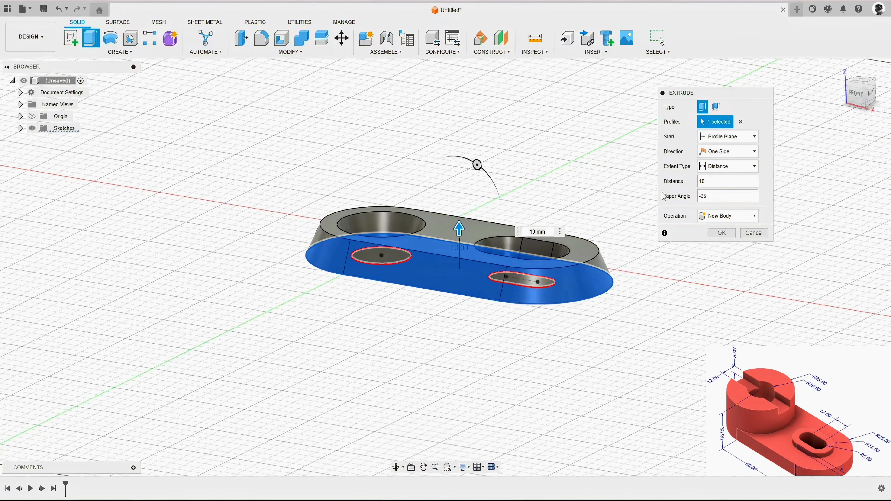
Reset the taper angle to 0 degrees and create the plate as a new body.
mouse_move(583, 307)
shift+middle_down()
mouse_move(593, 287)
mouse_move(618, 296)
mouse_move(632, 318)
mouse_move(593, 300)
mouse_move(583, 319)
shift+middle_up()
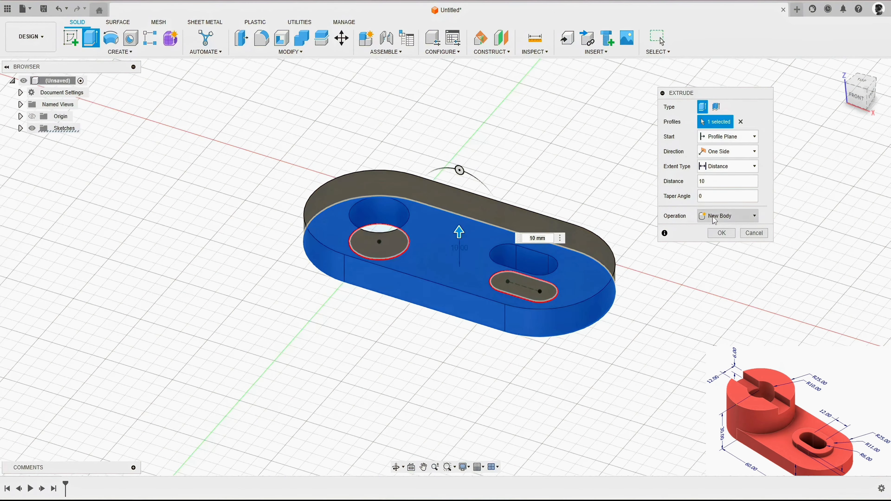
click(721, 220)
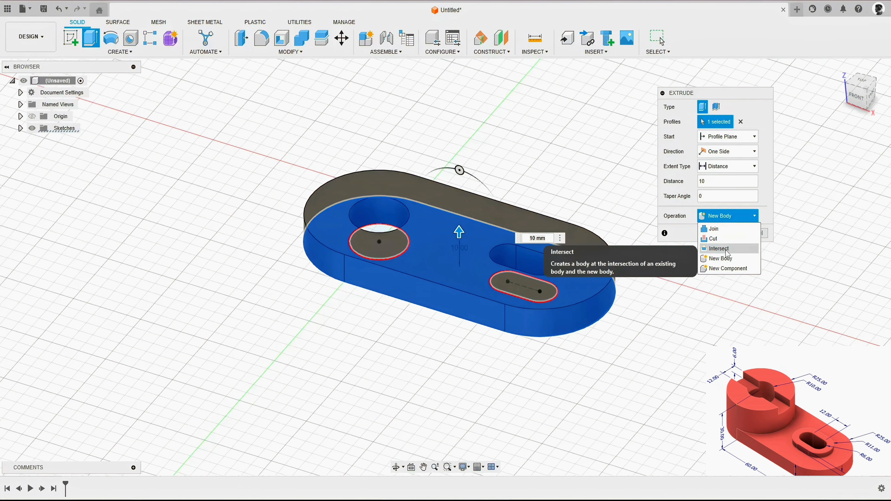
click(723, 217)
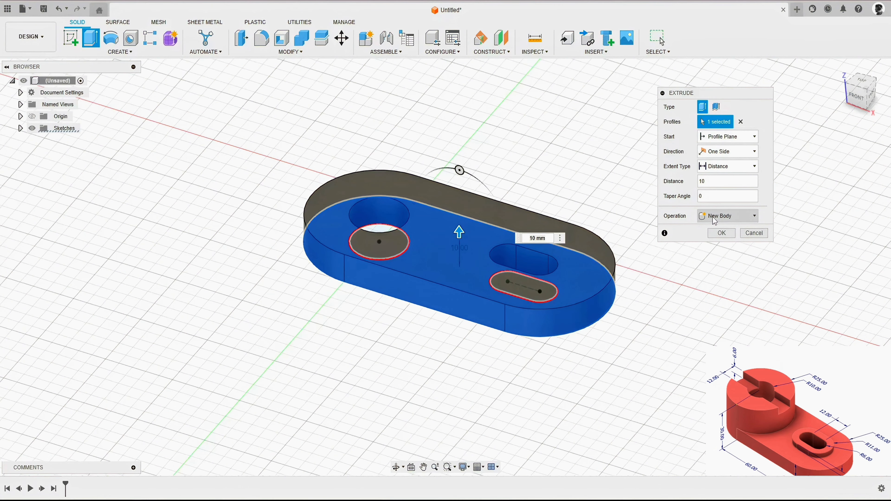
click(721, 233)
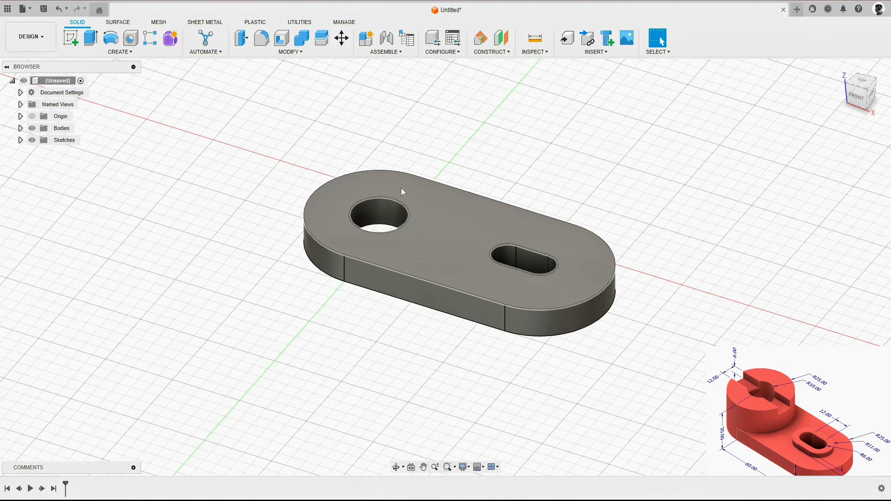
Sketch a circle on the plate's top face, concentric with the round hole and reaching the plate's straight edge tangent point.
right_click(424, 191)
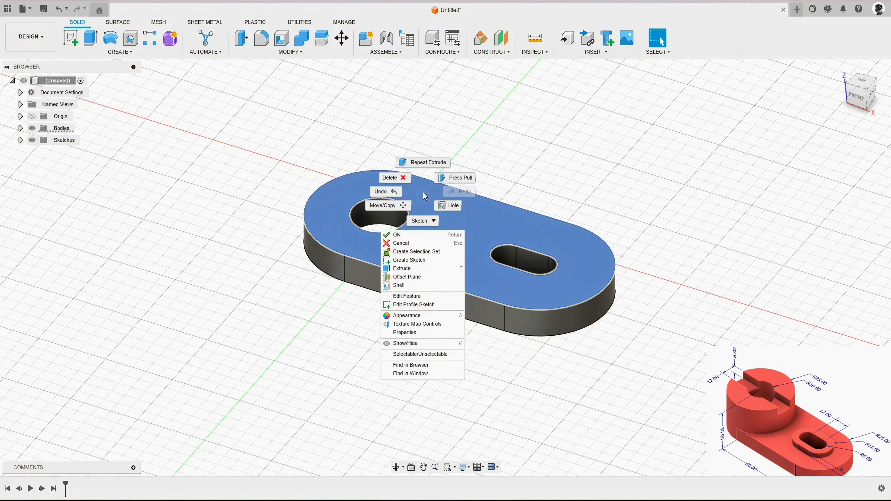
click(402, 262)
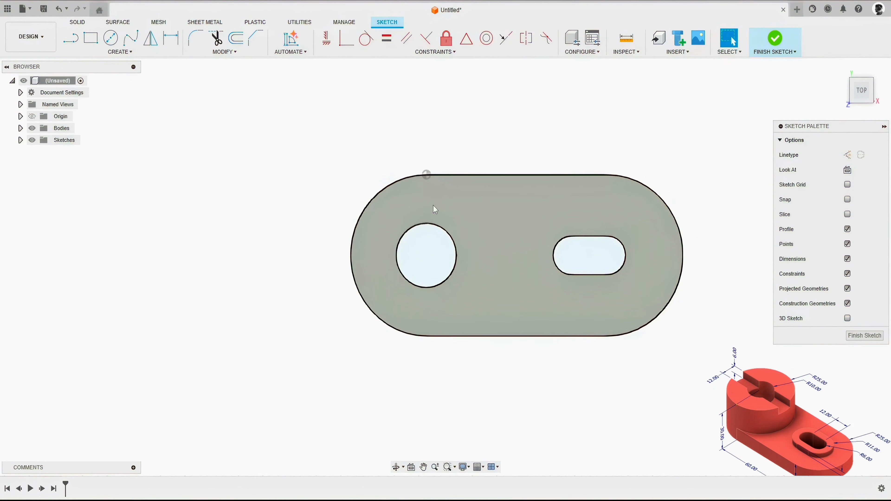
key(c)
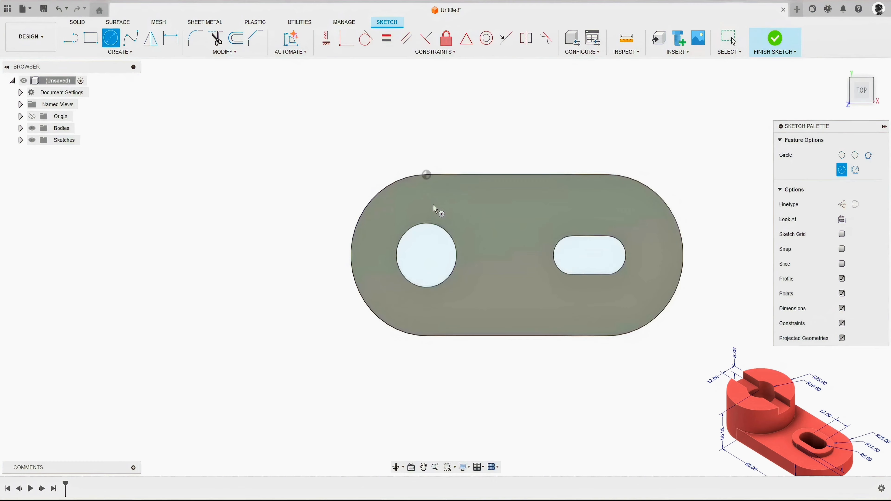
click(426, 255)
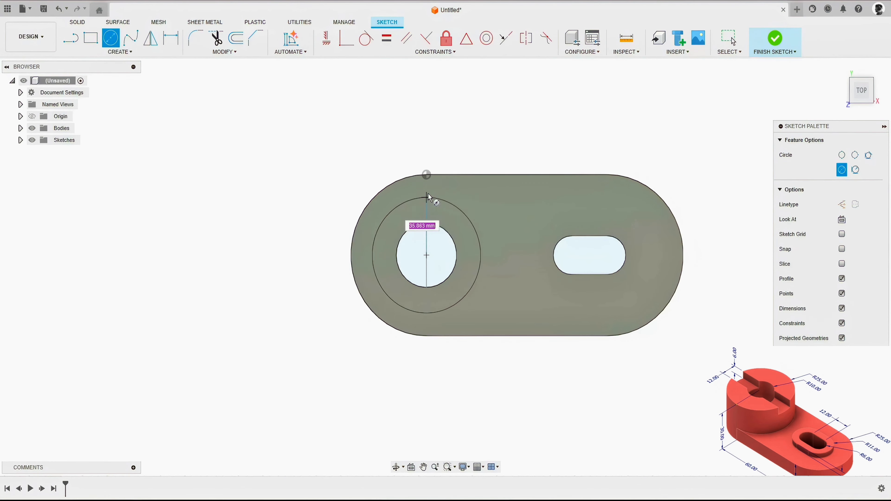
click(427, 175)
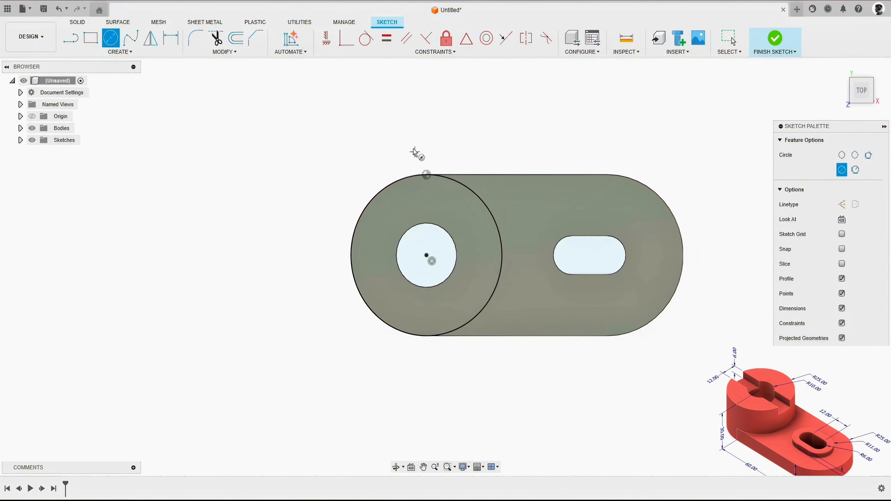
Extrude the ring profile around the round hole 20 mm upward and join it to the plate.
click(77, 21)
click(91, 38)
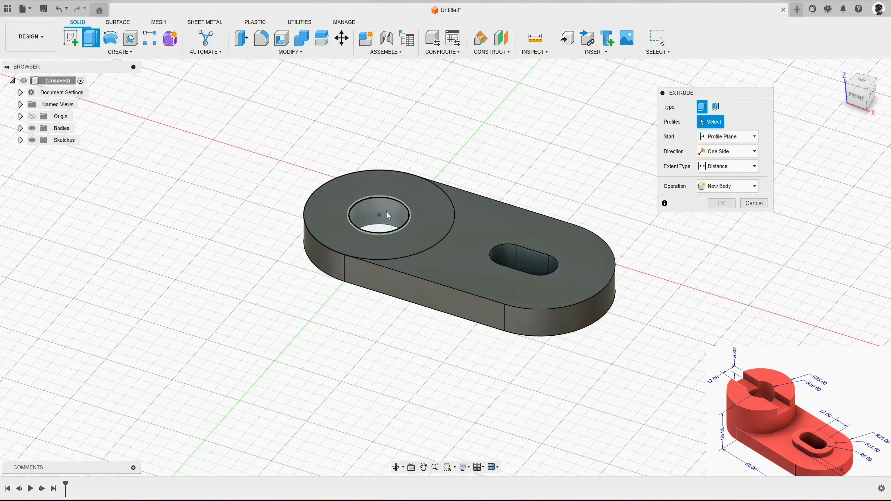
click(405, 190)
drag(688, 102, 604, 99)
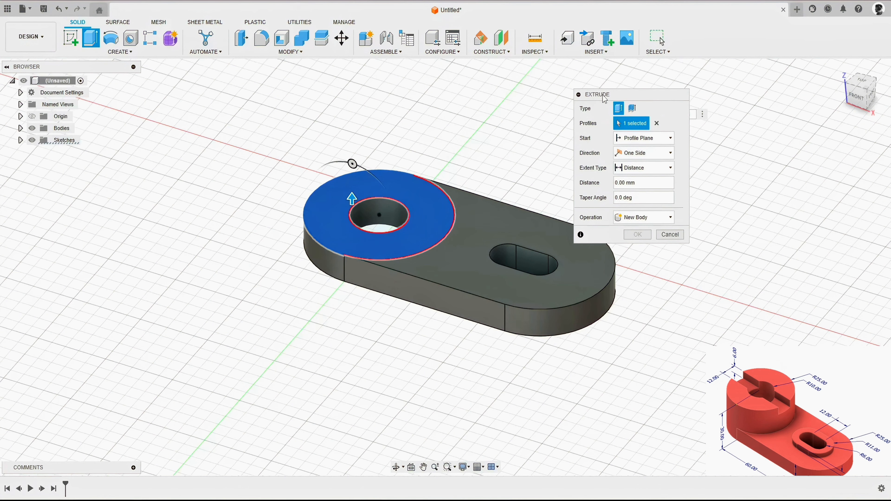
click(642, 183)
drag(642, 184, 584, 182)
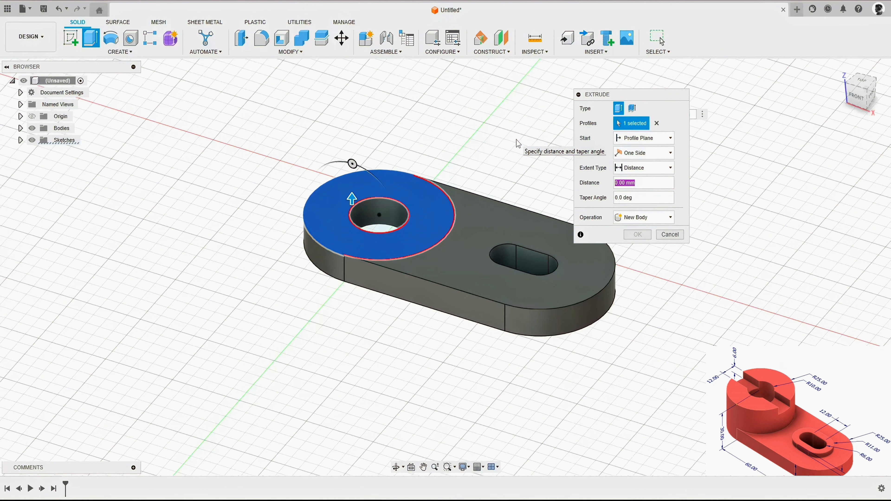
text(20)
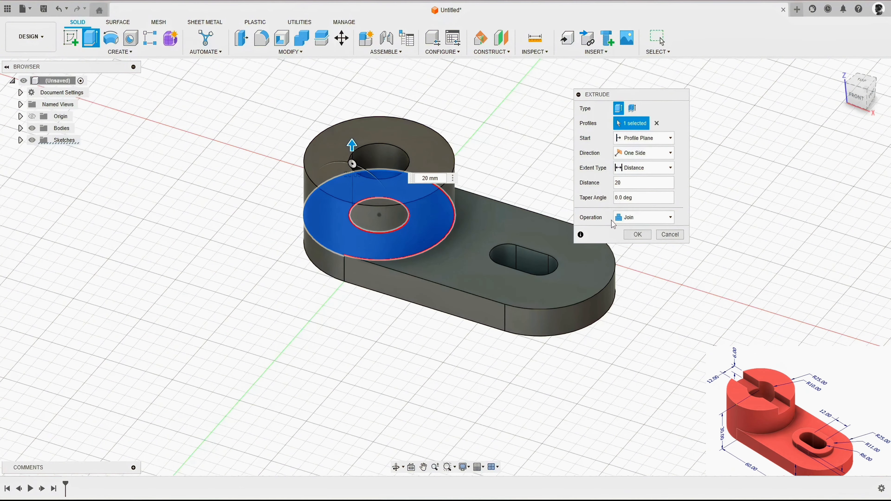
click(640, 221)
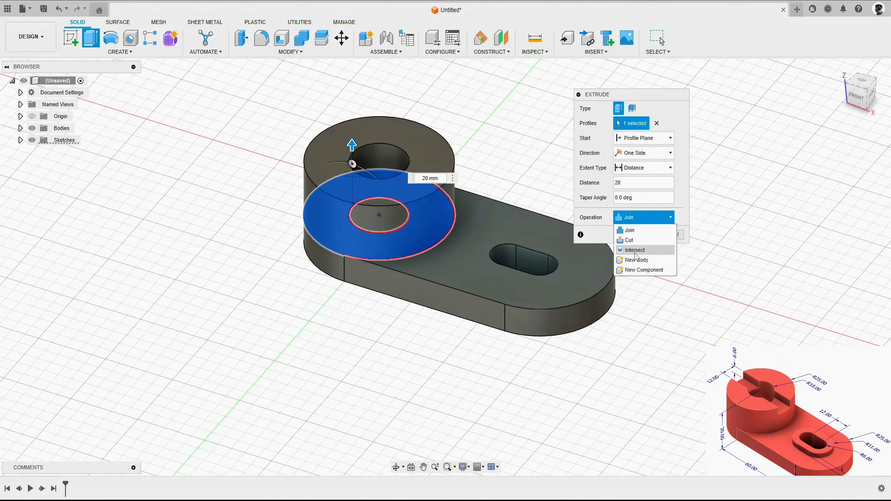
click(638, 221)
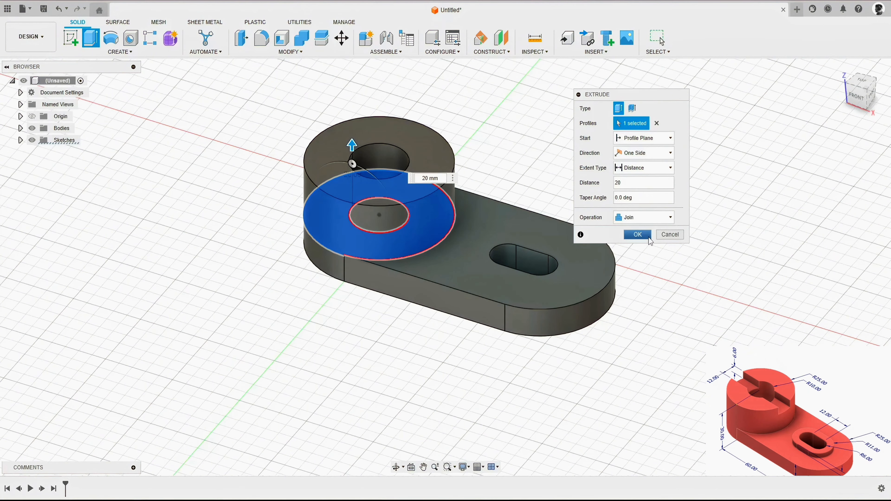
click(638, 234)
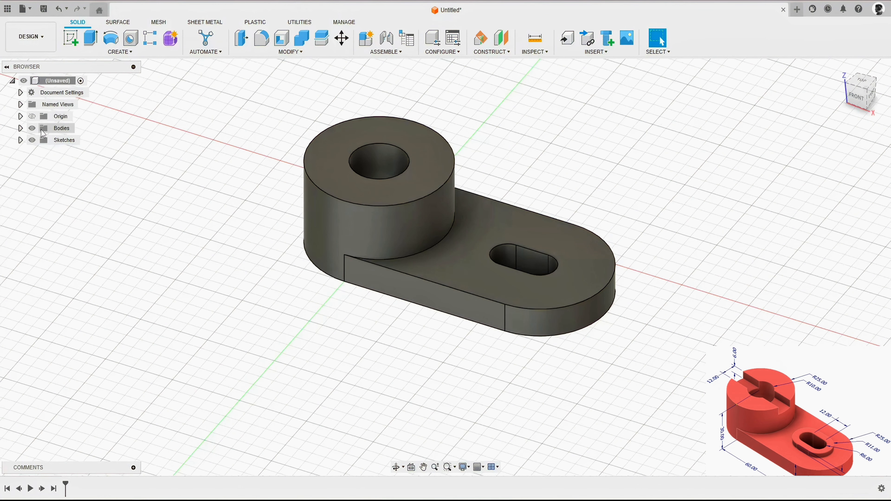
List the model's bodies and toggle Body1 off and on to check which geometry belongs to it.
click(21, 128)
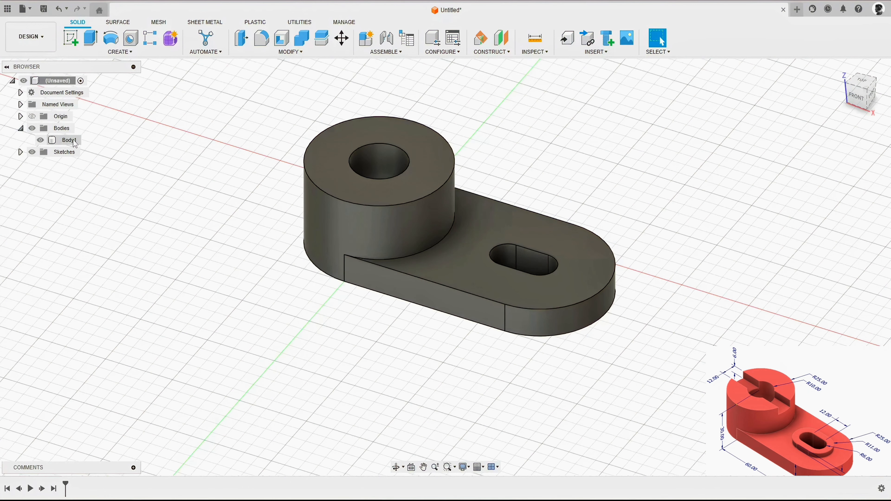
click(40, 141)
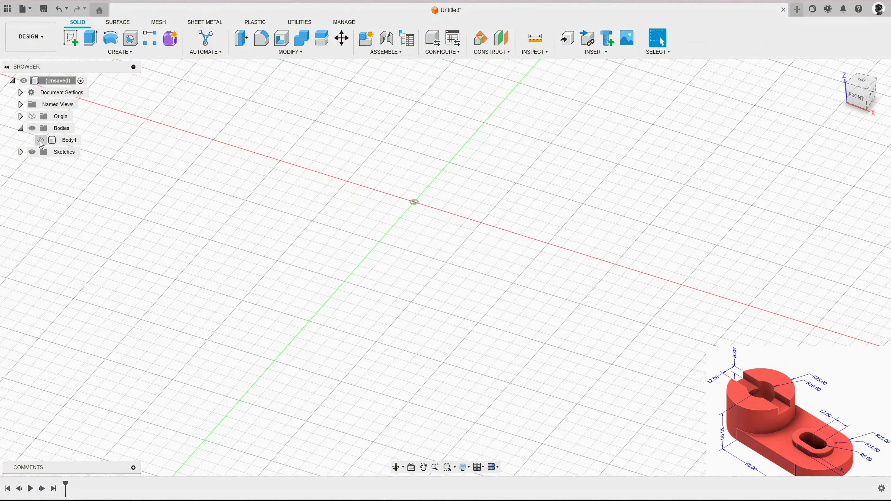
click(40, 140)
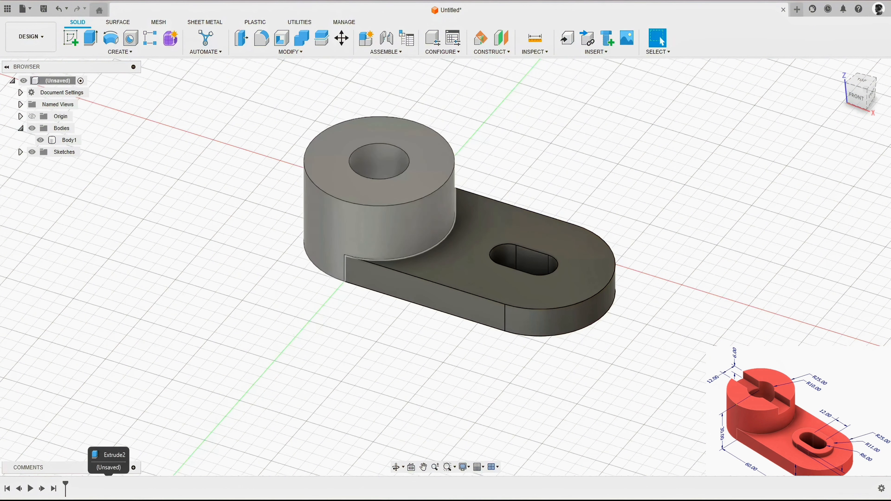
Edit the cylindrical boss extrusion so that its operation is New Body.
right_click(104, 488)
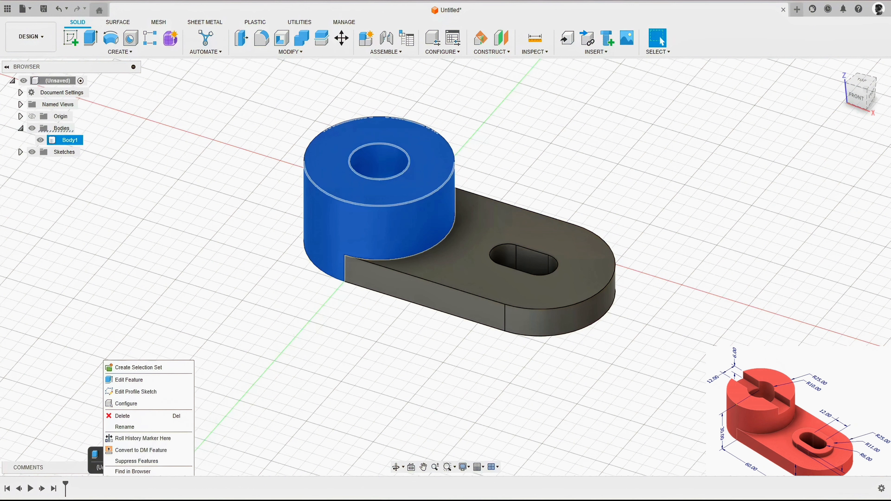
click(138, 381)
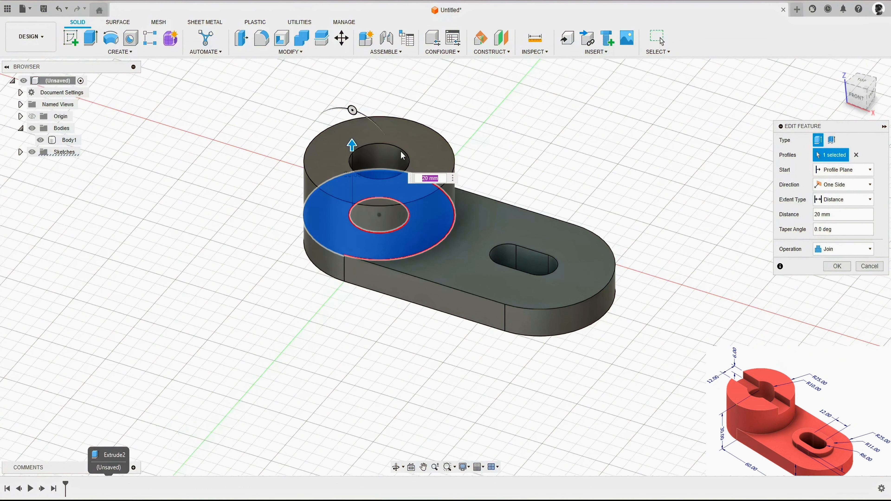
drag(784, 126, 552, 105)
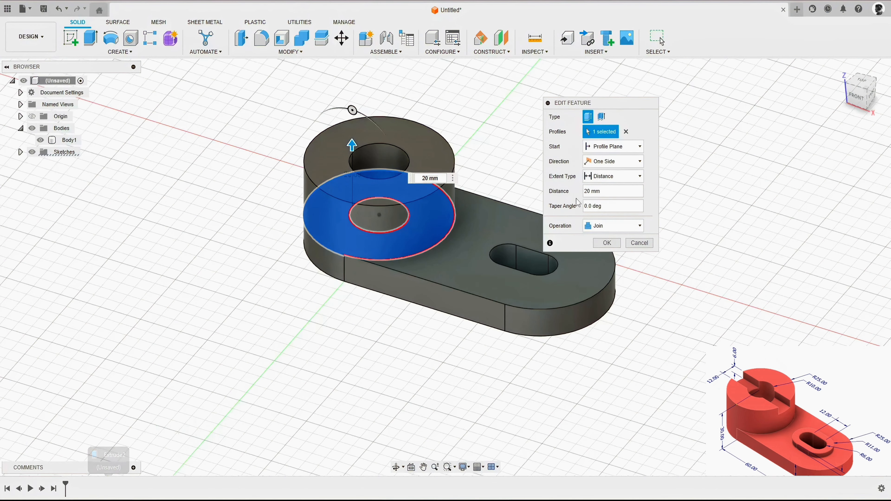
click(603, 226)
click(604, 268)
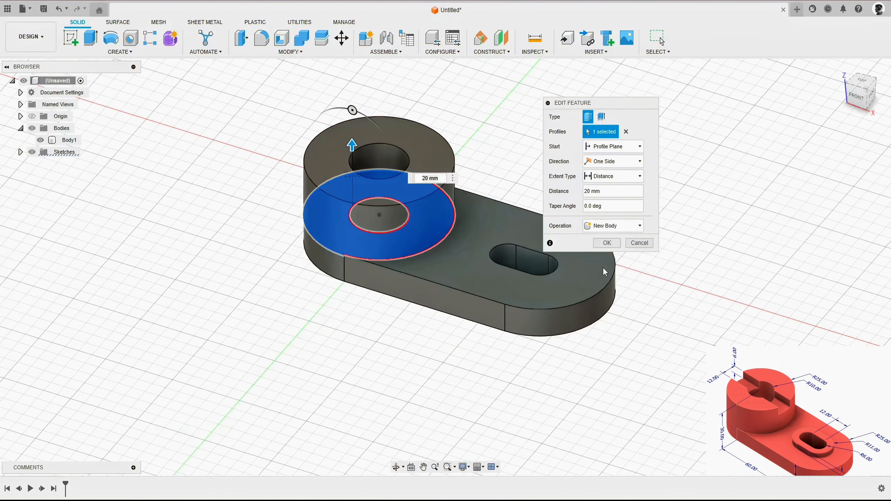
click(606, 243)
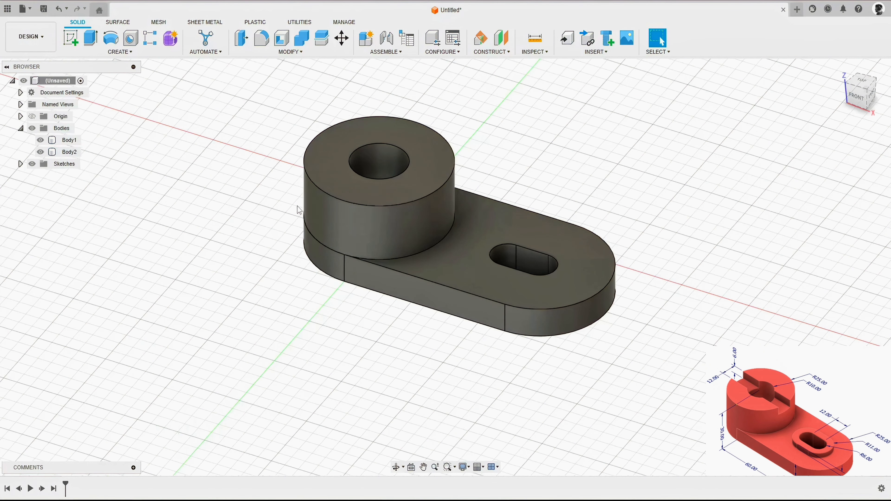
Toggle the visibility of Body1 and Body2 to check which geometry belongs to each body.
click(69, 151)
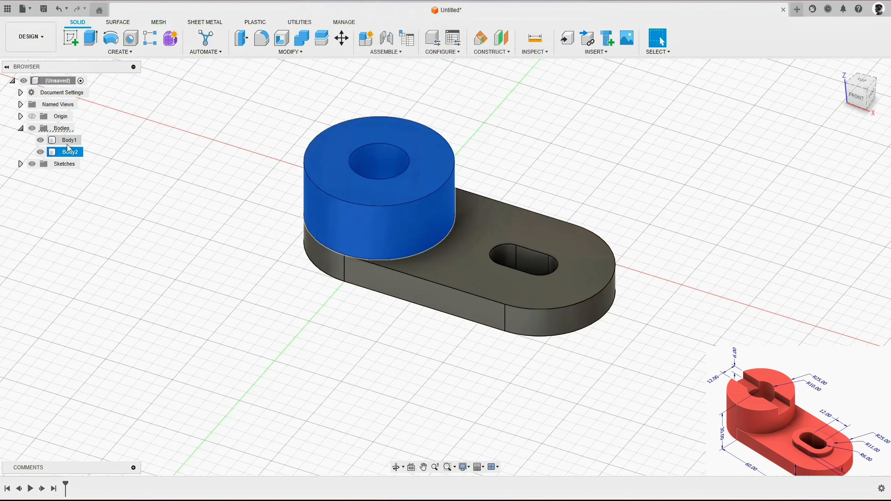
click(40, 140)
click(40, 151)
click(40, 140)
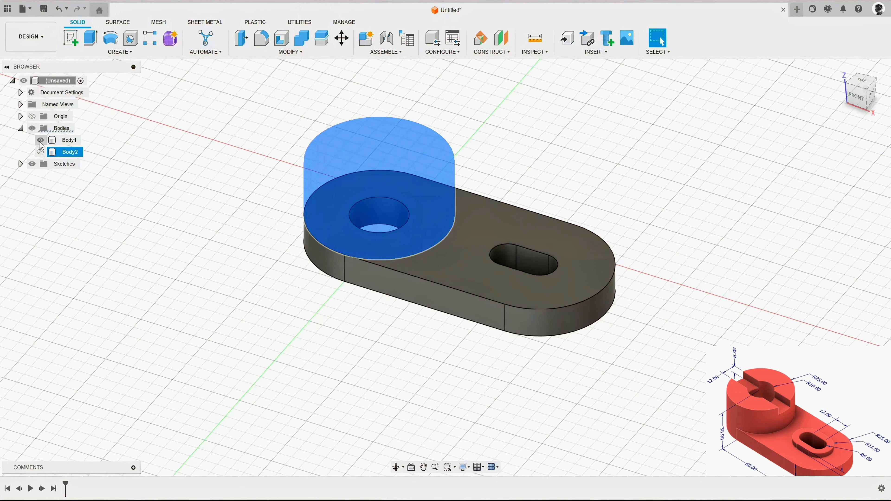
click(40, 151)
click(172, 179)
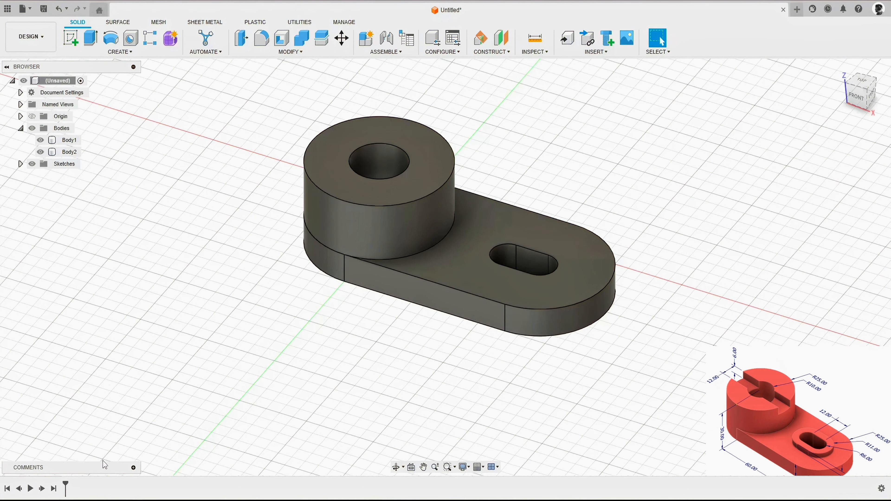
Edit the cylindrical boss extrusion so that its operation is Join.
right_click(102, 489)
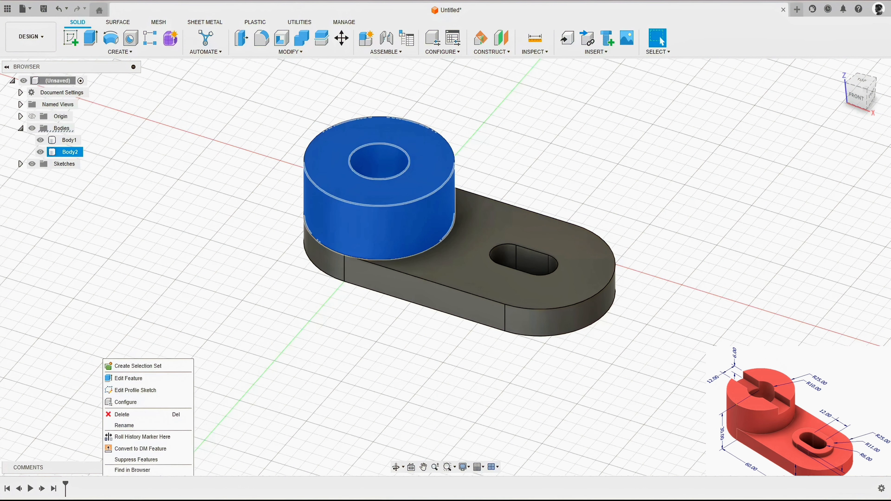
click(130, 378)
click(614, 226)
click(606, 236)
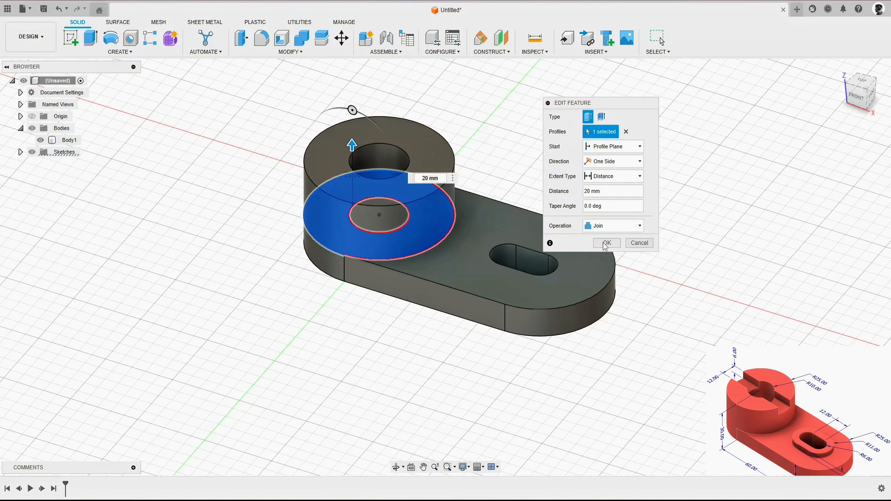
click(607, 242)
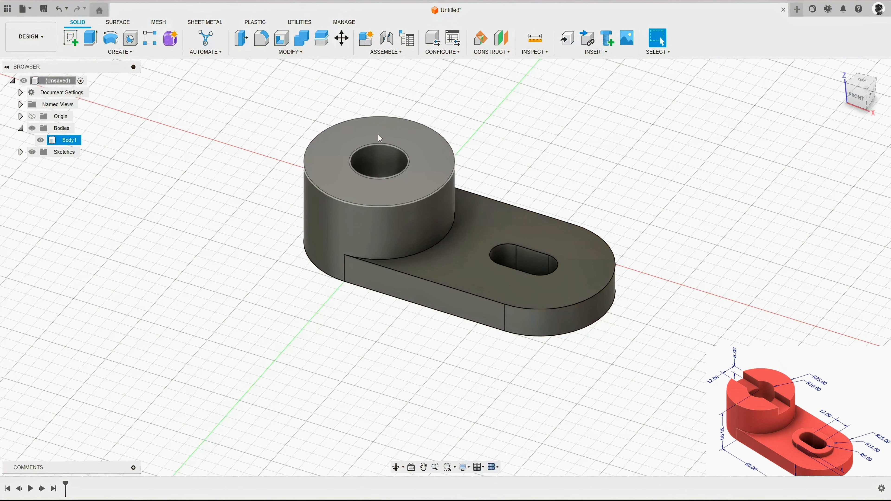
Sketch a 60 mm by 12 mm center rectangle on the boss's top face, centred on the round hole.
right_click(418, 135)
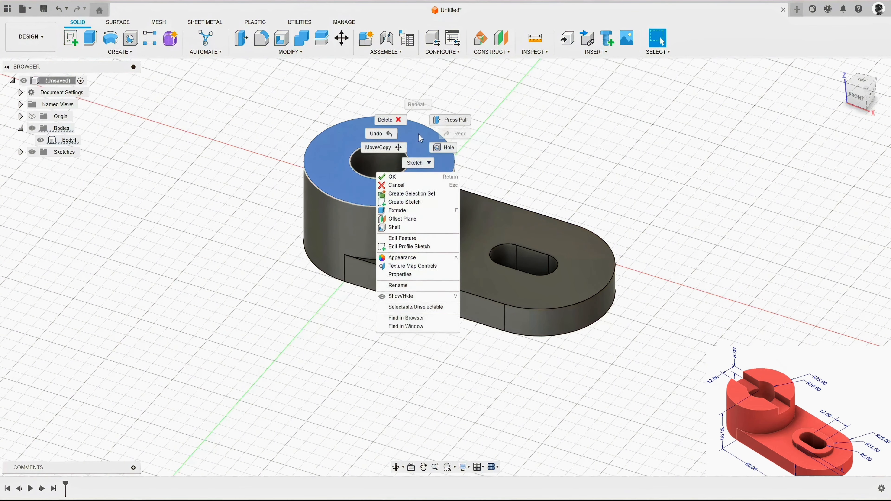
click(404, 202)
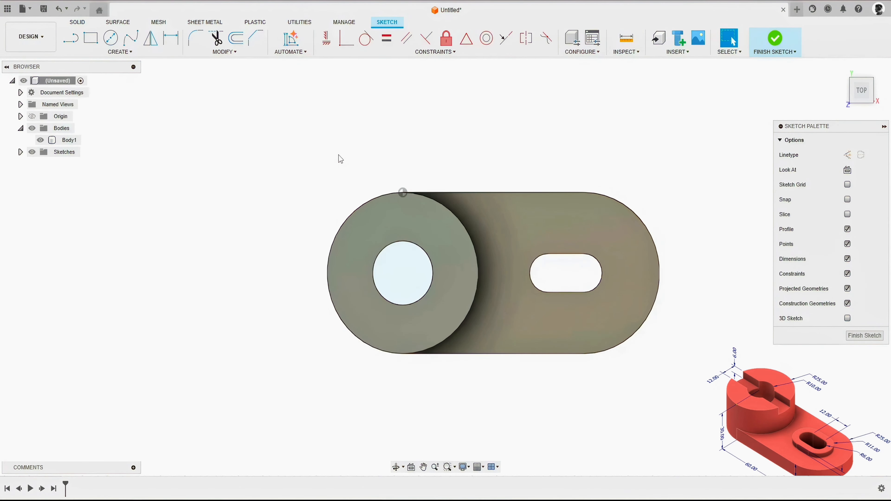
click(121, 53)
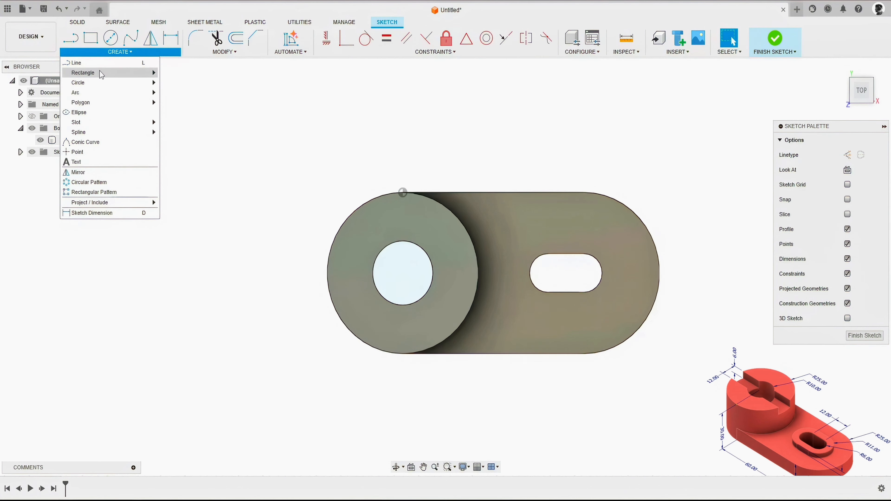
mouse_move(102, 75)
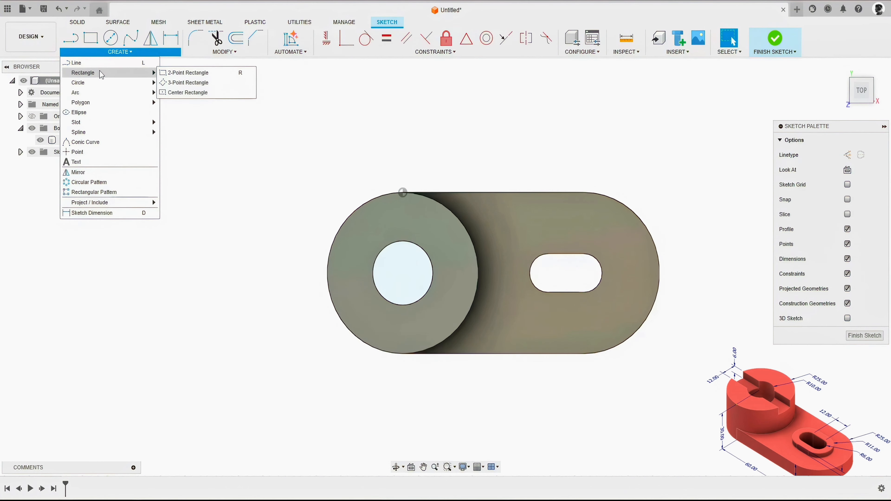
click(183, 93)
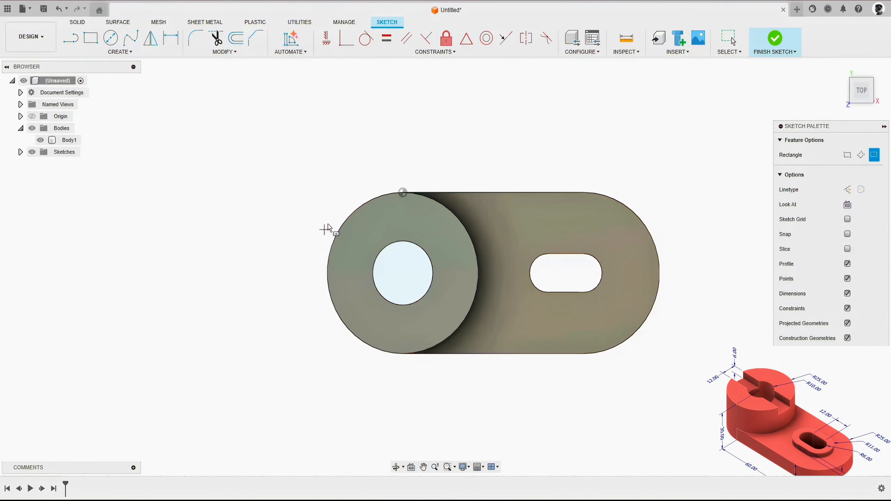
click(403, 273)
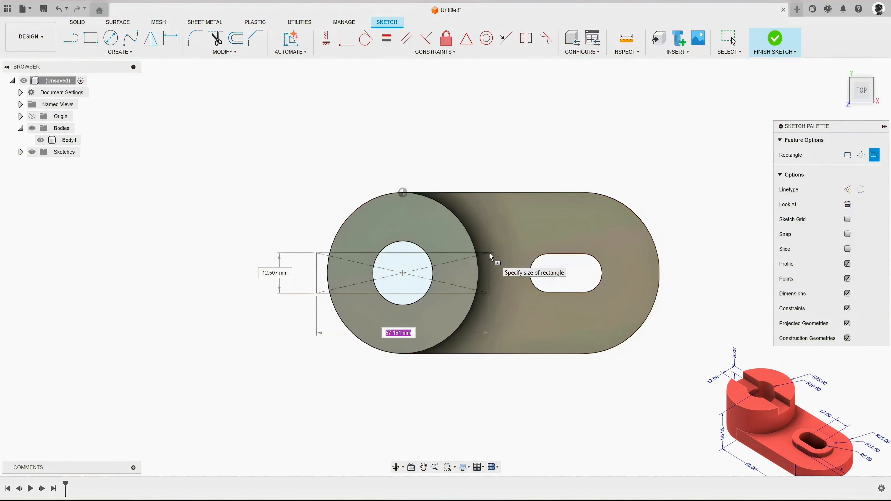
text(60)
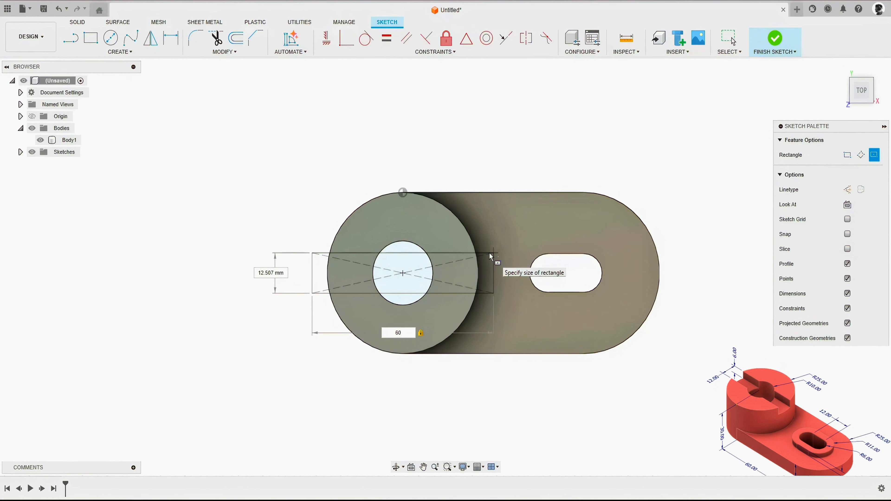
key(Tab)
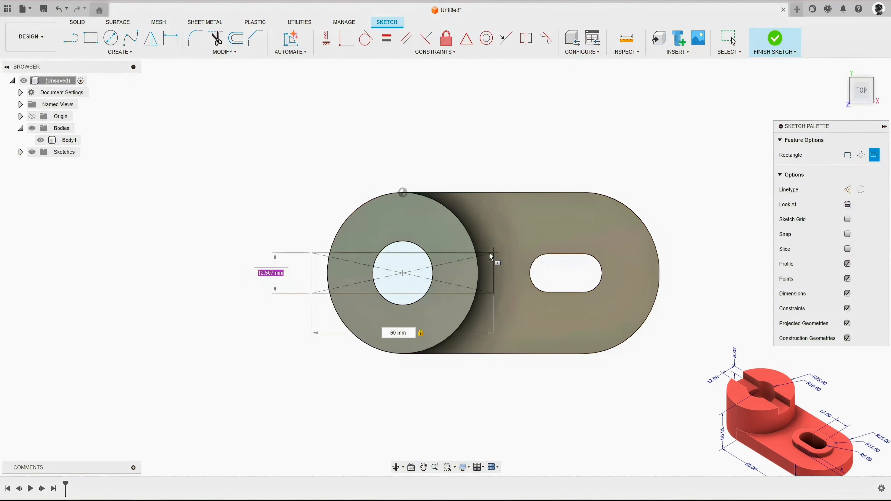
text(12)
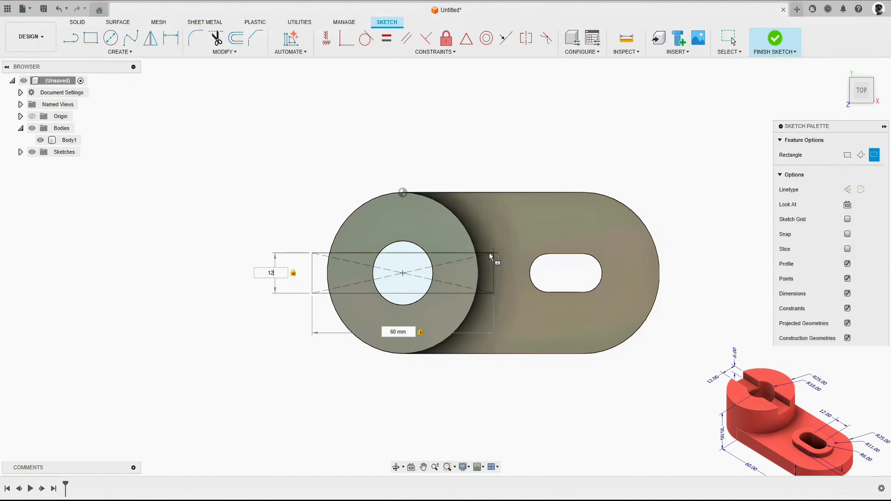
key(Return)
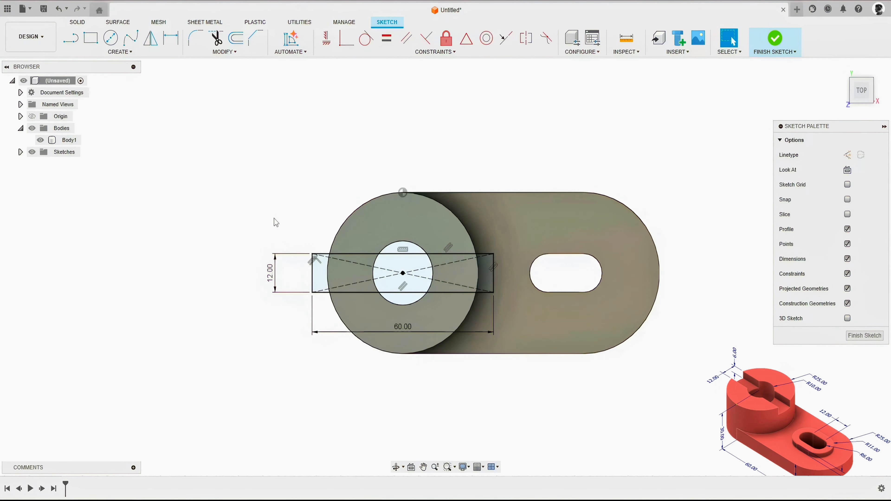
Extrude the two rectangle regions on either side of the hole about 15 mm down into the boss.
mouse_move(275, 223)
shift+middle_down()
mouse_move(280, 179)
mouse_move(249, 173)
mouse_move(255, 202)
shift+middle_up()
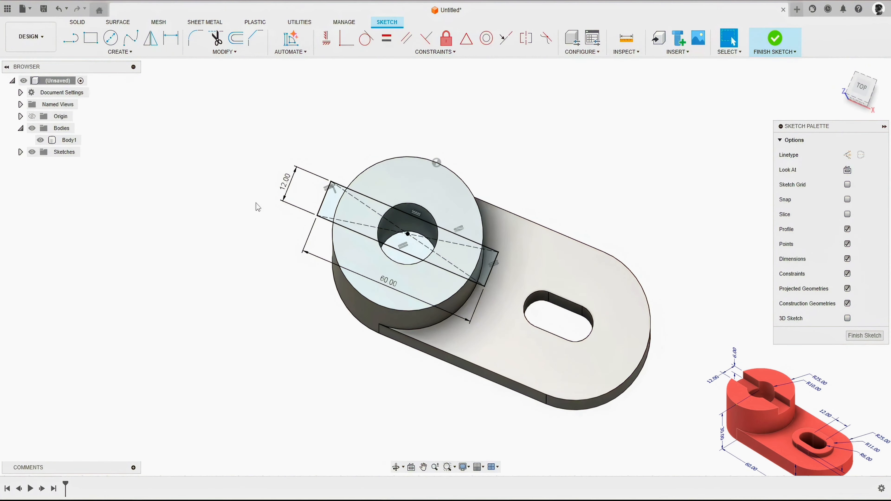
click(82, 26)
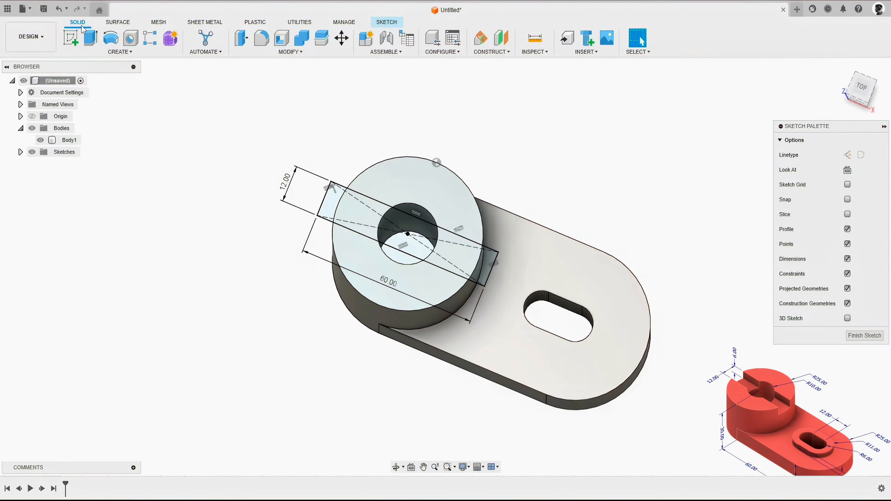
click(90, 37)
shift+middle_drag(188, 190, 197, 169)
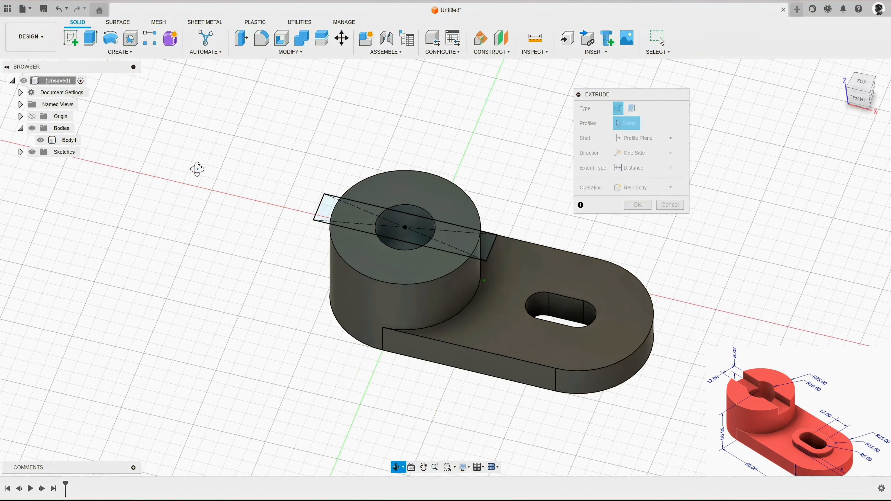
click(346, 218)
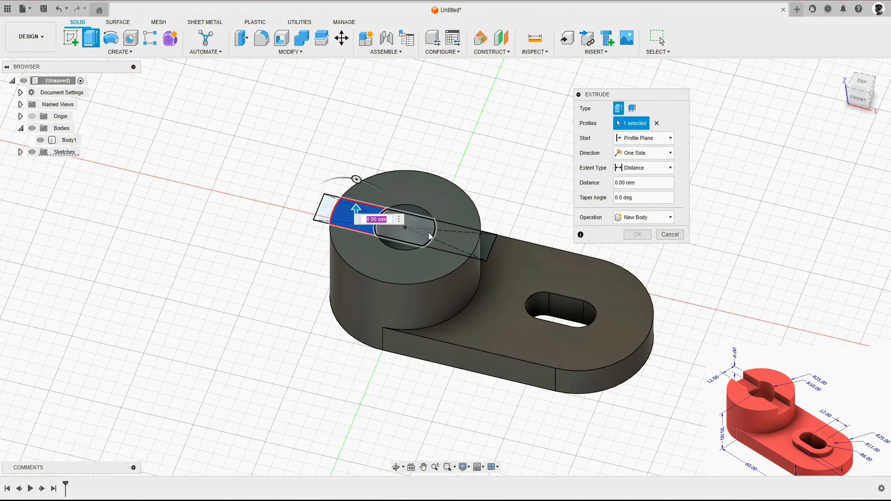
click(450, 242)
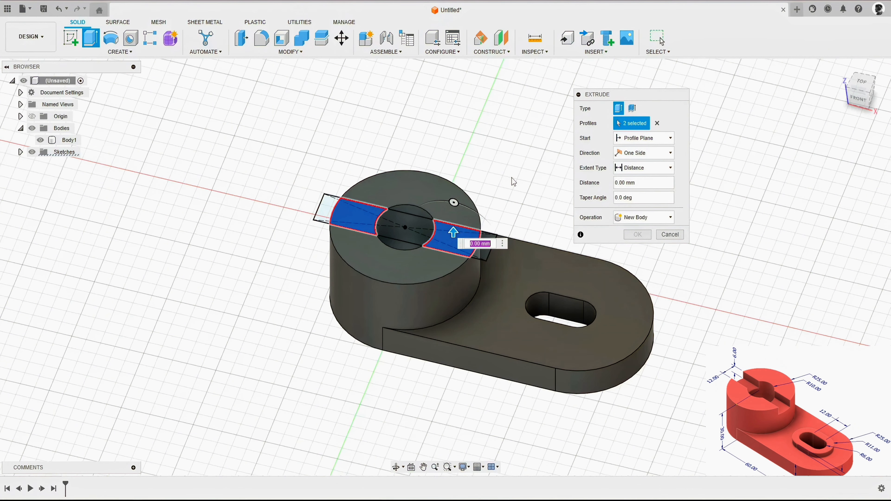
shift+middle_drag(513, 182, 498, 163)
mouse_move(456, 223)
mouse_down()
mouse_move(456, 86)
mouse_move(465, 267)
mouse_up()
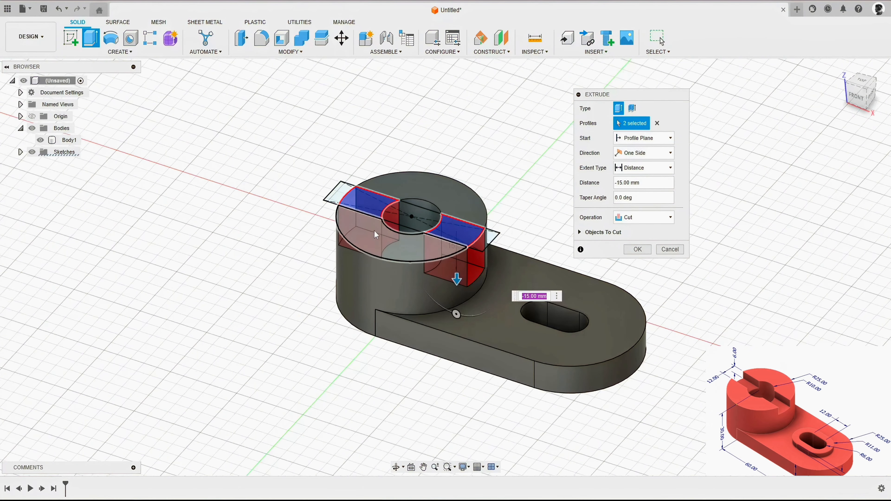
Set the extrusion's operation to Cut and its distance to -6 mm, and finish the groove across the boss.
shift+middle_drag(402, 236, 472, 192)
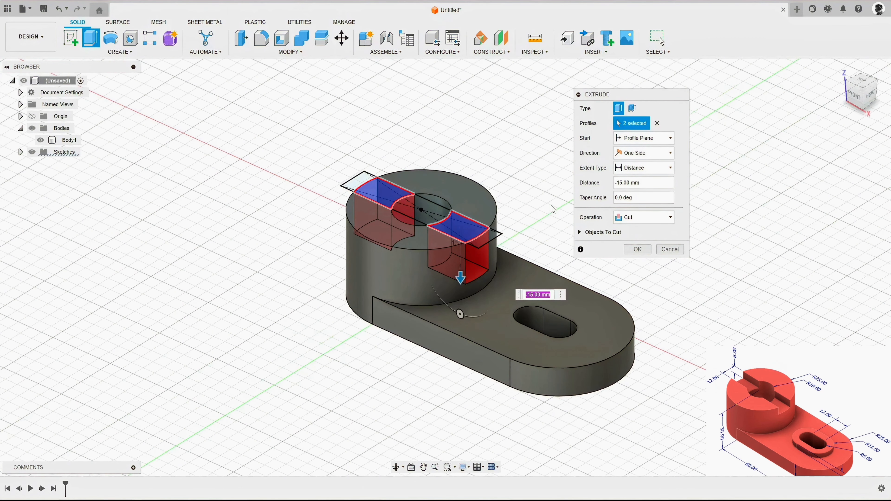
drag(609, 100, 588, 87)
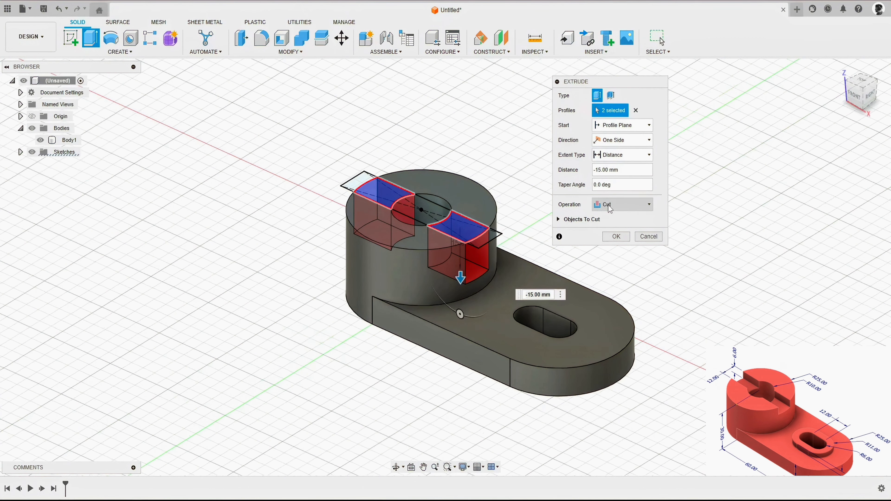
click(617, 204)
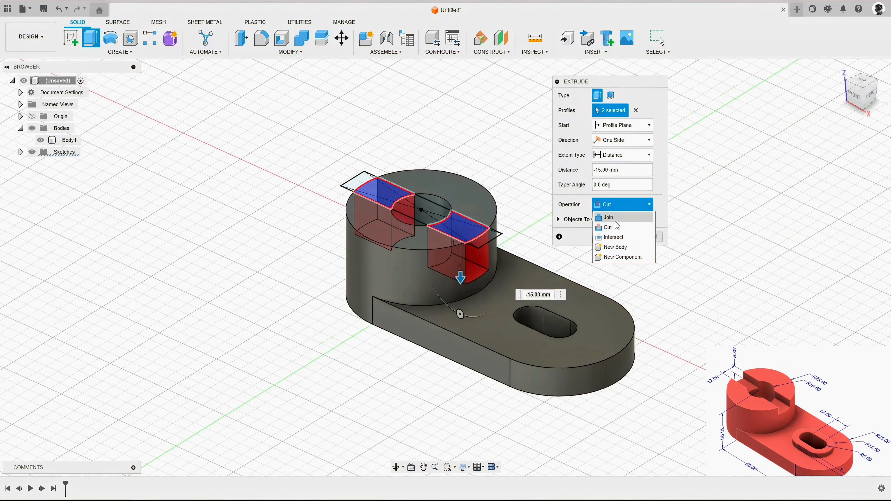
click(606, 227)
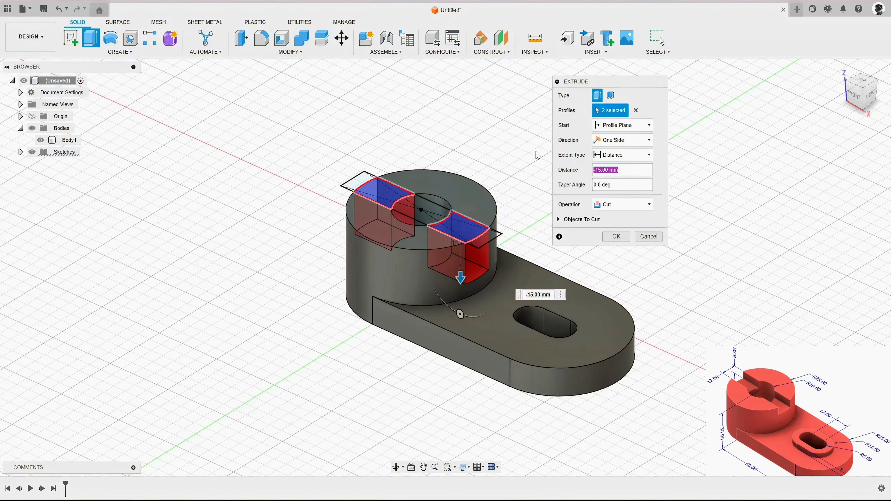
text(-6)
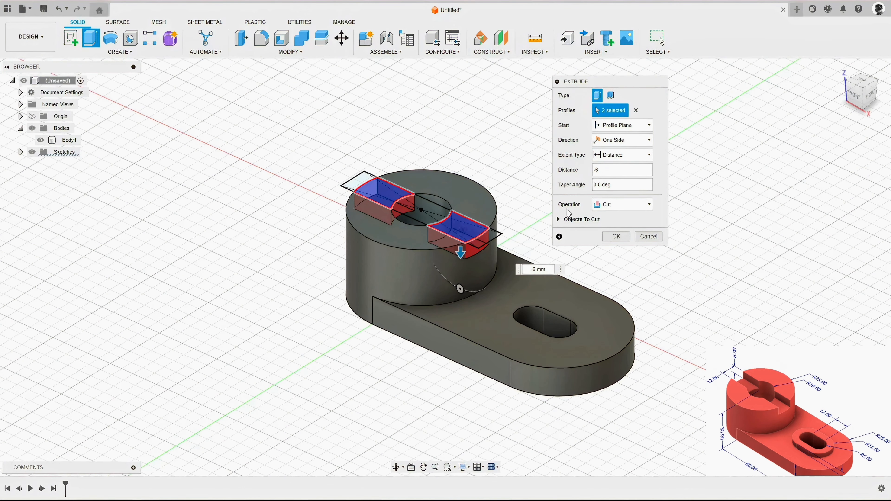
click(616, 237)
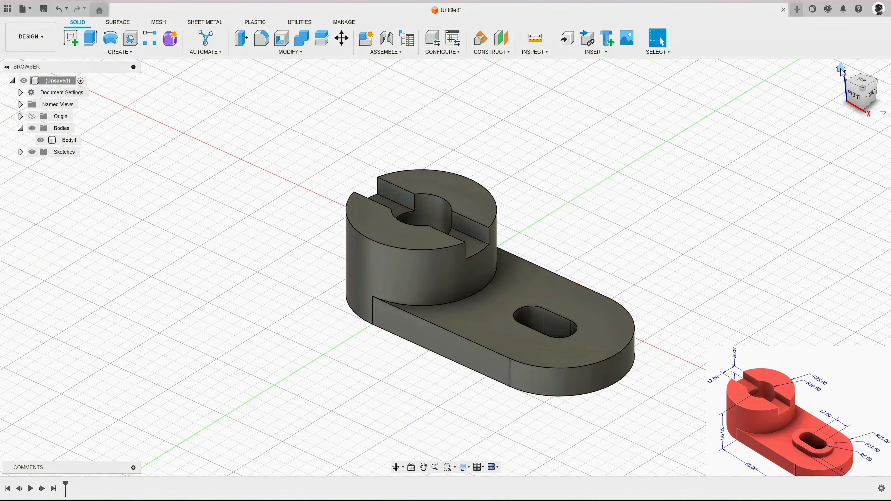
Sketch on the base plate's top face an outward offset of the slot's edge at a distance of -5 mm.
click(841, 70)
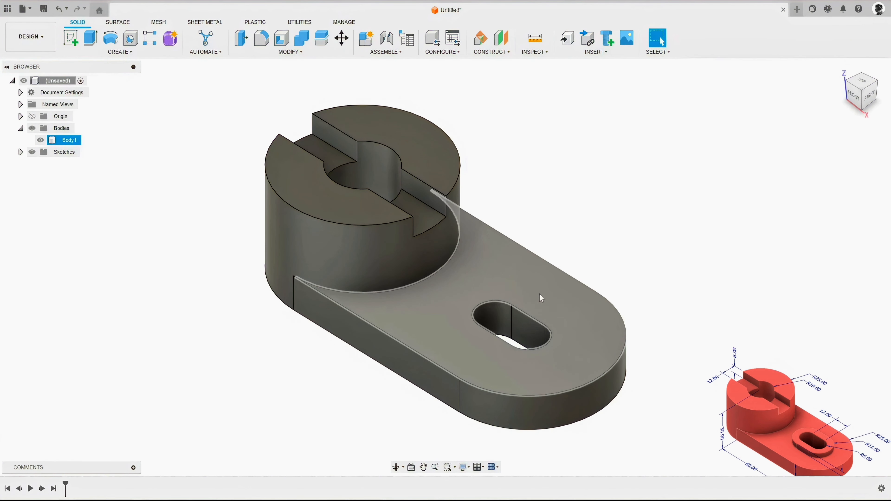
click(530, 287)
right_click(528, 283)
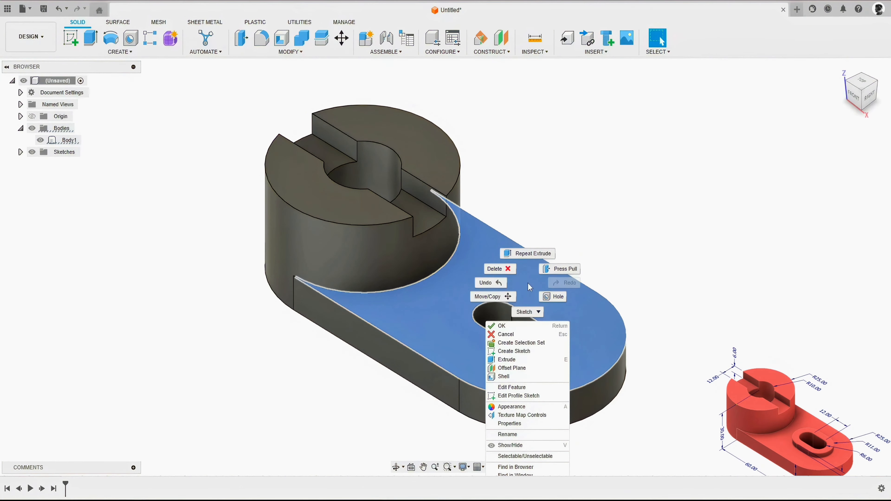
click(514, 351)
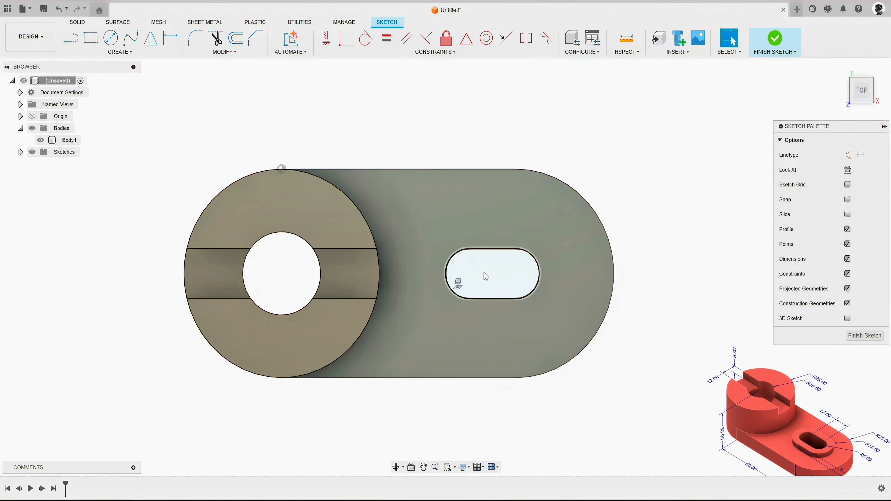
key(o)
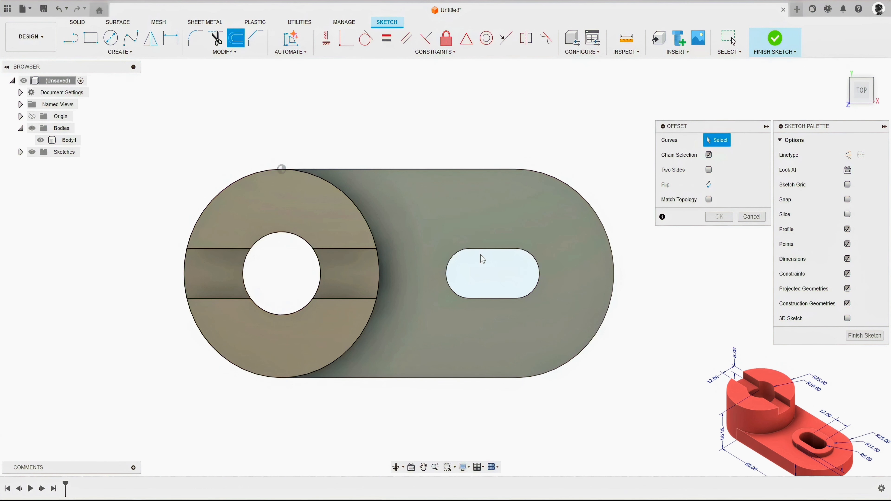
click(230, 53)
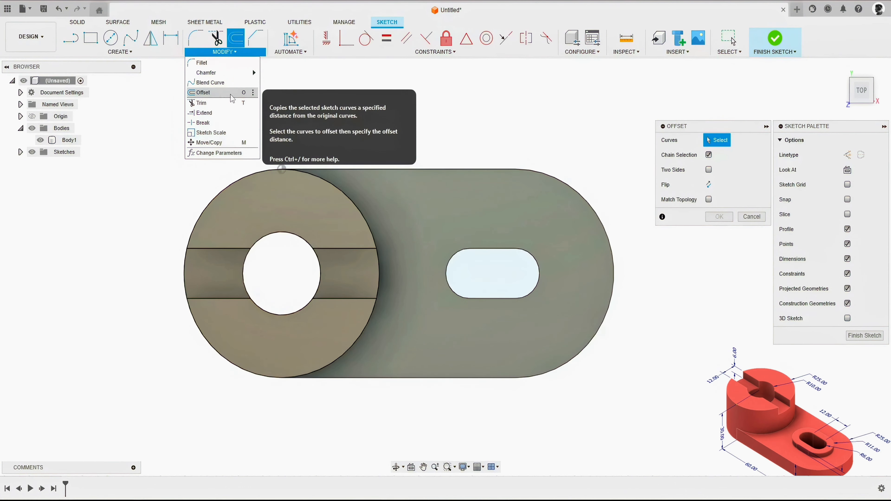
click(484, 249)
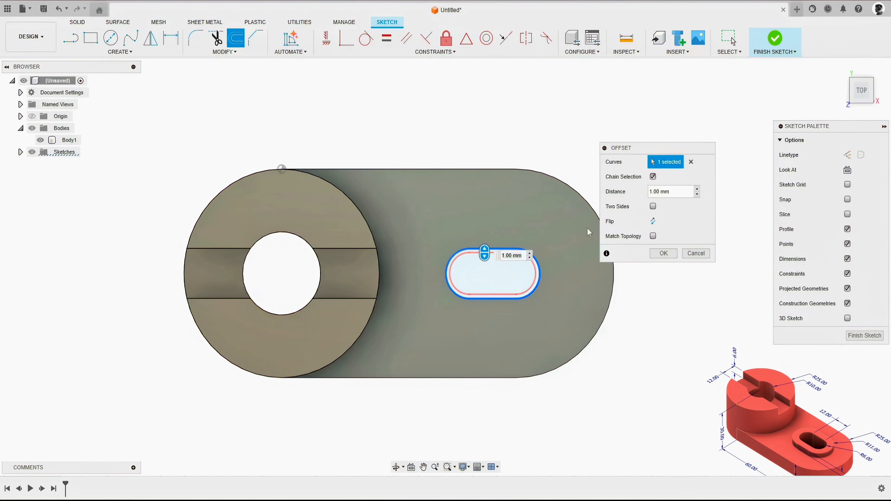
click(653, 221)
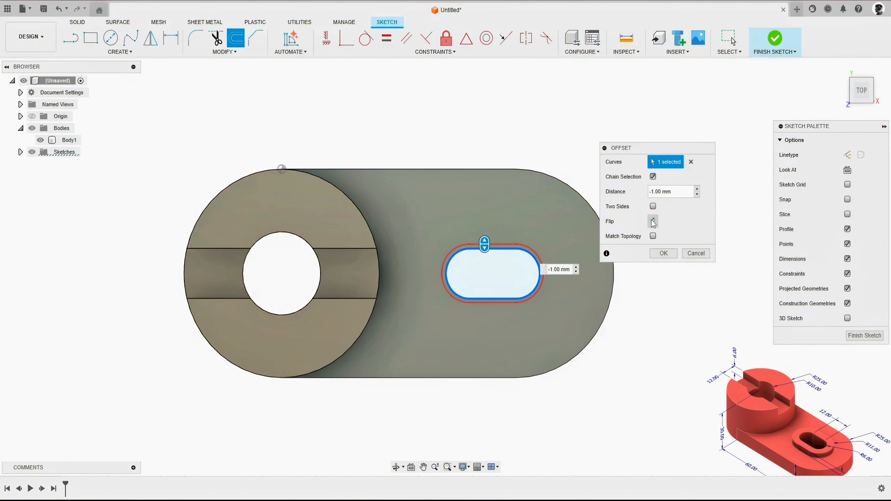
drag(680, 191, 624, 189)
text(-5)
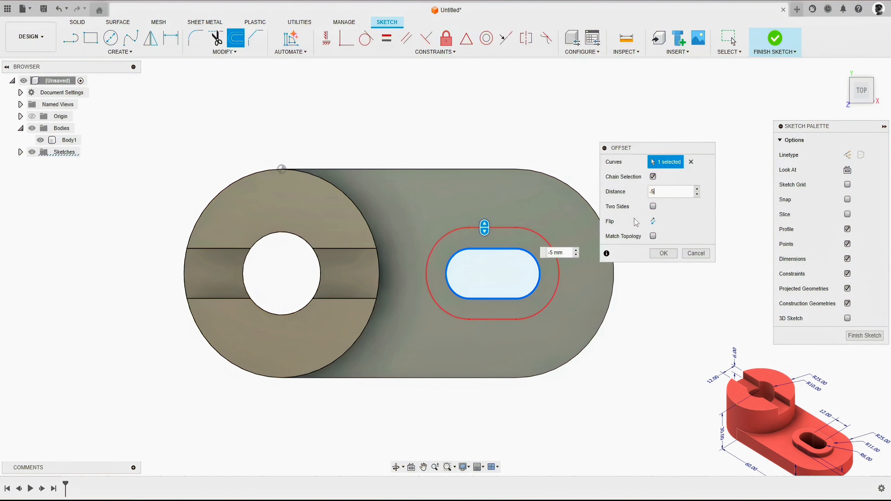
click(663, 253)
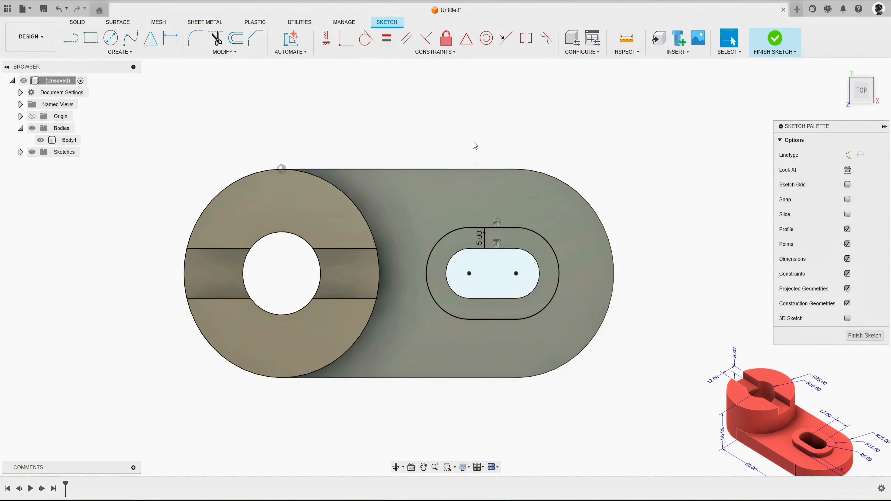
Extrude the ring-shaped profile around the slot 4 mm upward, joined to the body.
key(e)
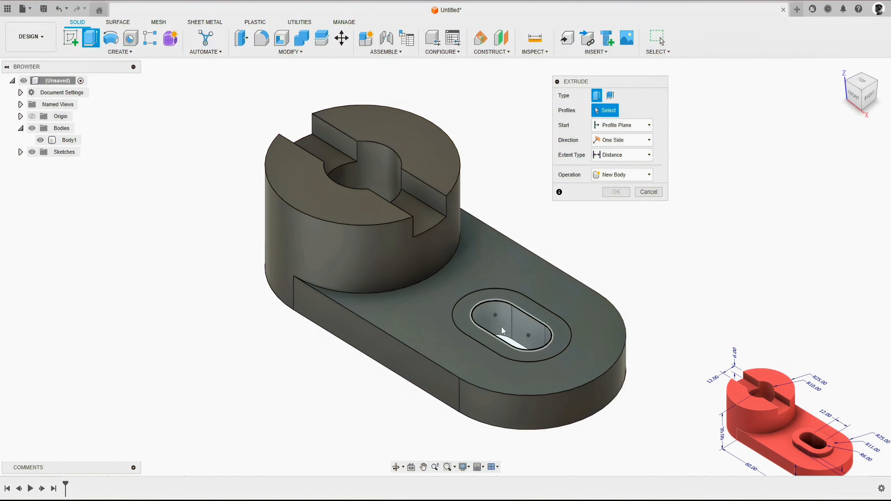
click(481, 335)
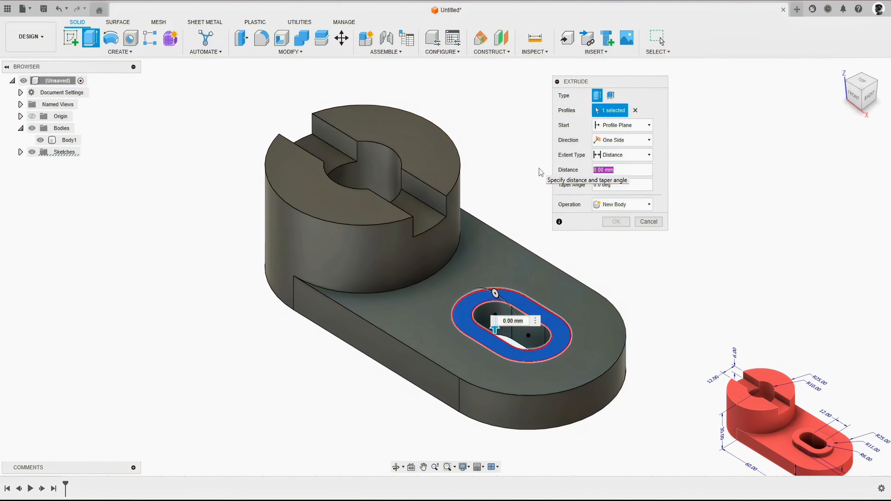
text(4)
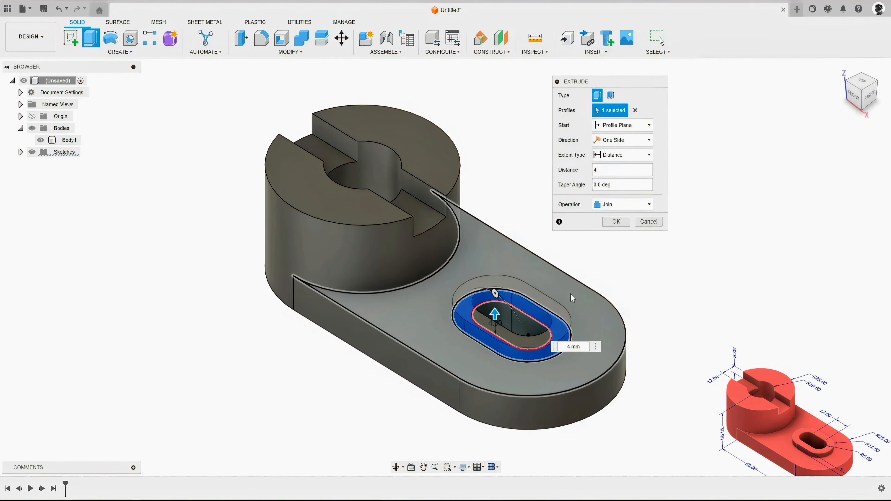
click(616, 222)
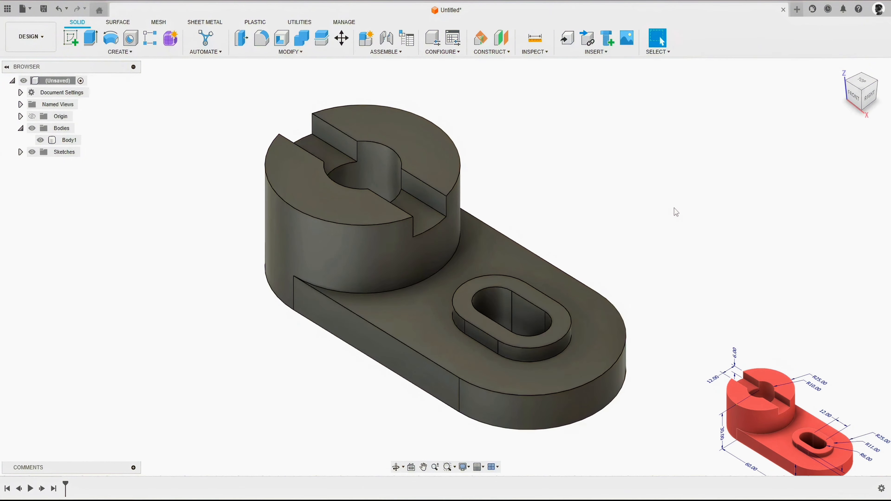
Sketch a vertical construction line on the base's underside, joining the midpoints of its two straight edges, and return to the normal linetype.
shift+middle_drag(647, 243, 667, 72)
key(Escape)
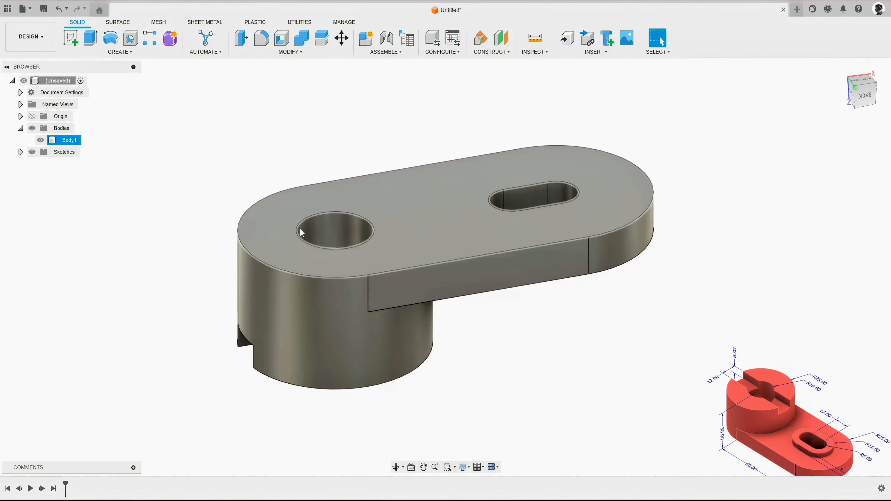
right_click(456, 190)
click(450, 259)
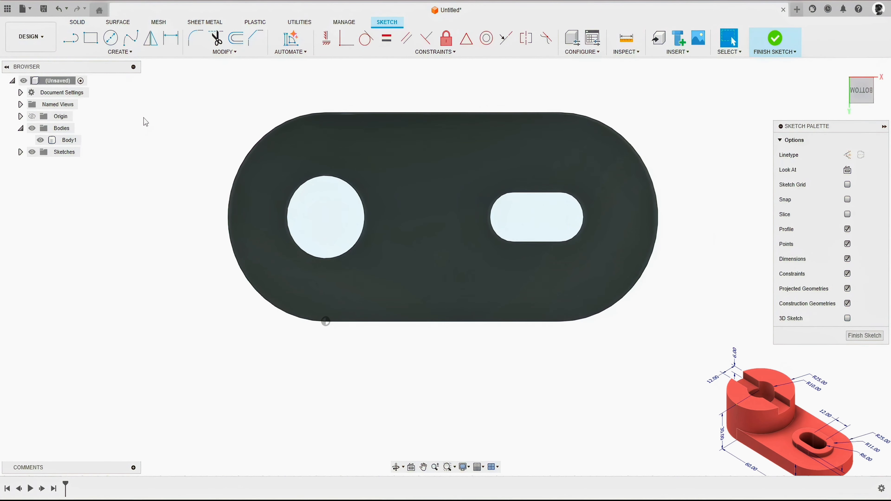
key(l)
drag(825, 130, 713, 120)
click(737, 147)
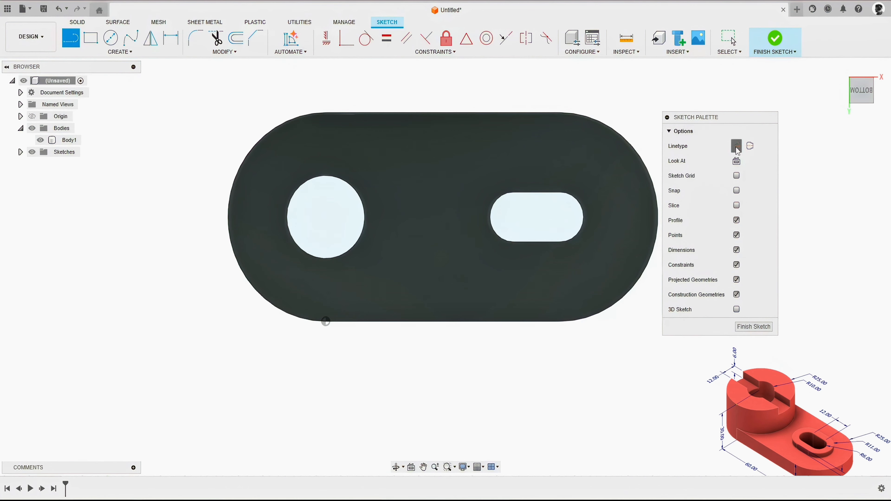
click(443, 113)
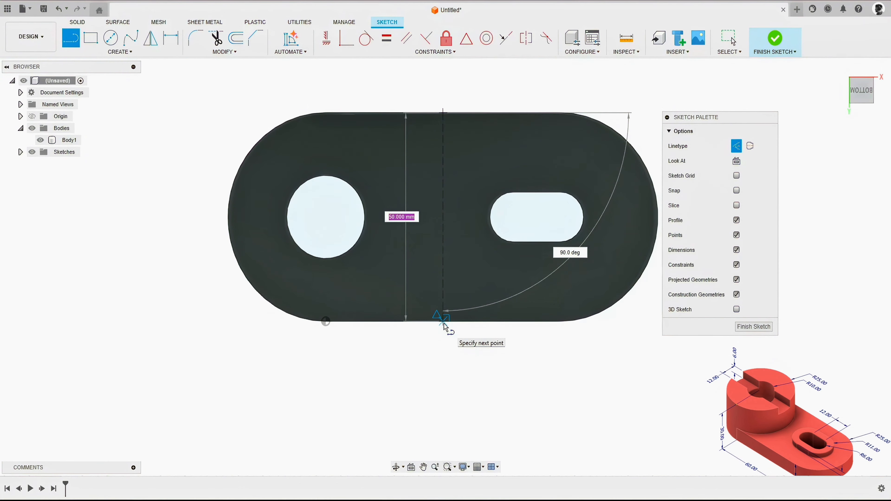
double_click(444, 326)
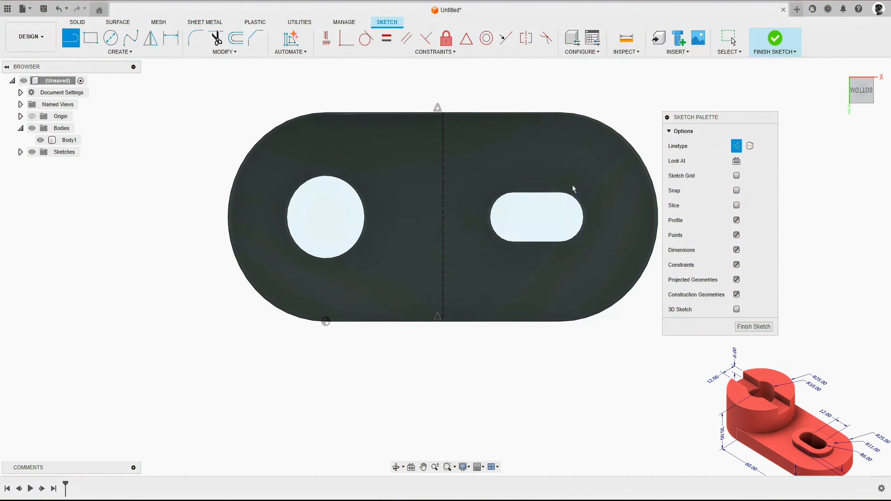
click(737, 146)
drag(698, 123, 799, 138)
Draw a 125 mm by 12 mm center rectangle lengthwise over the underside, centred on the construction line's midpoint.
click(125, 55)
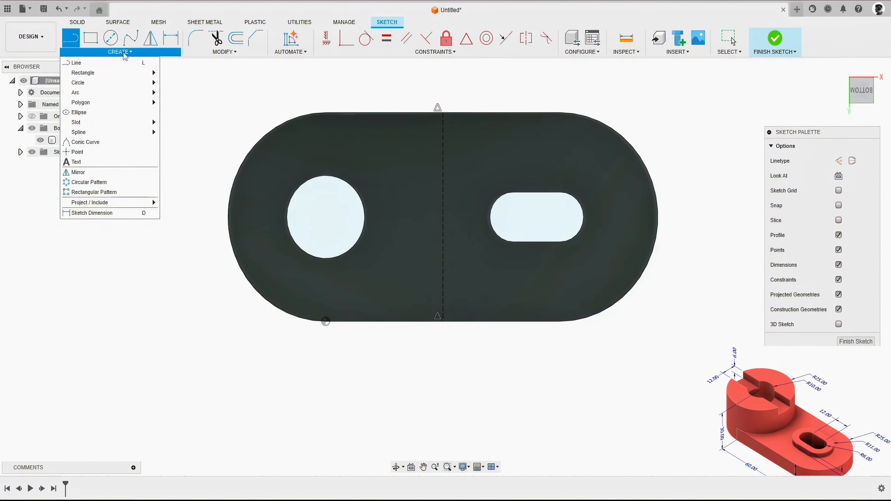
mouse_move(116, 72)
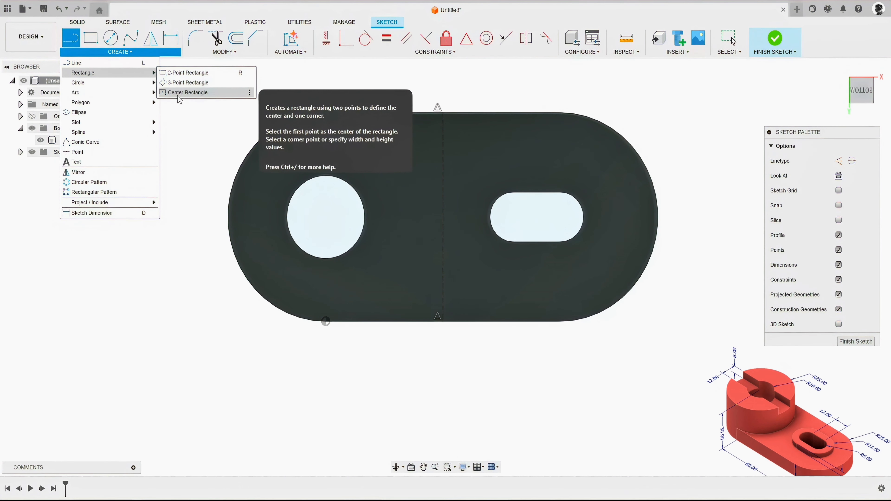
click(189, 93)
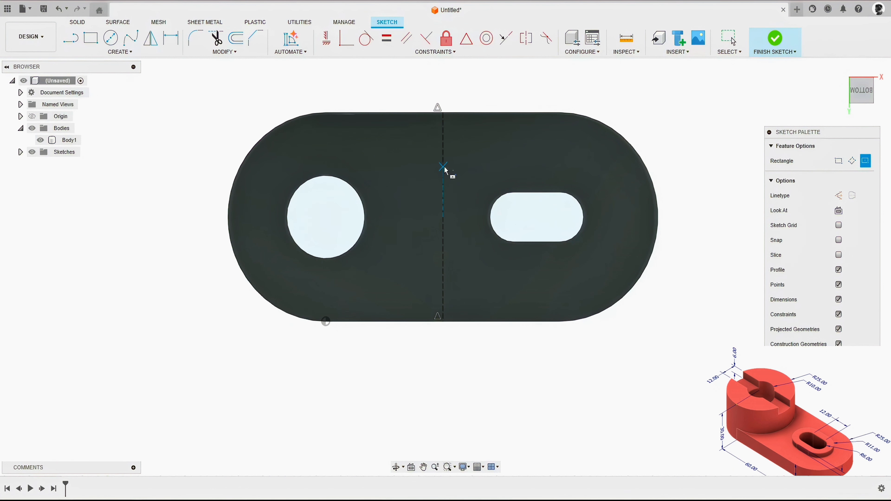
click(444, 218)
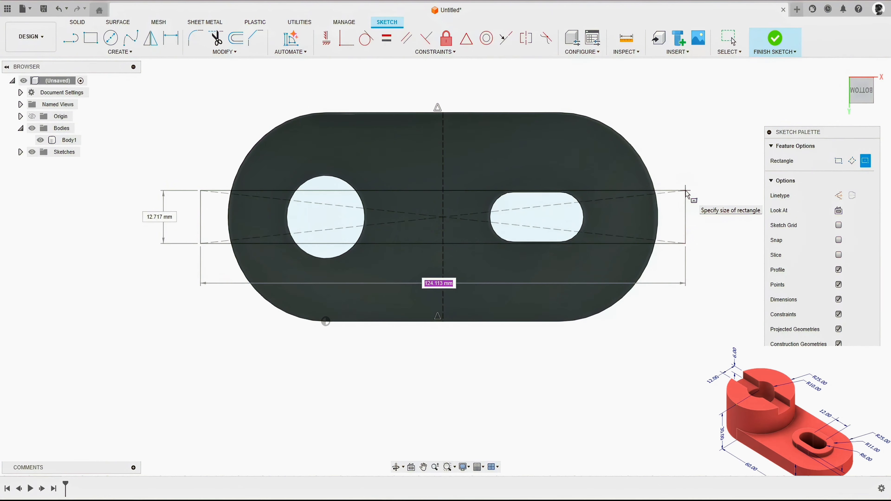
text(125)
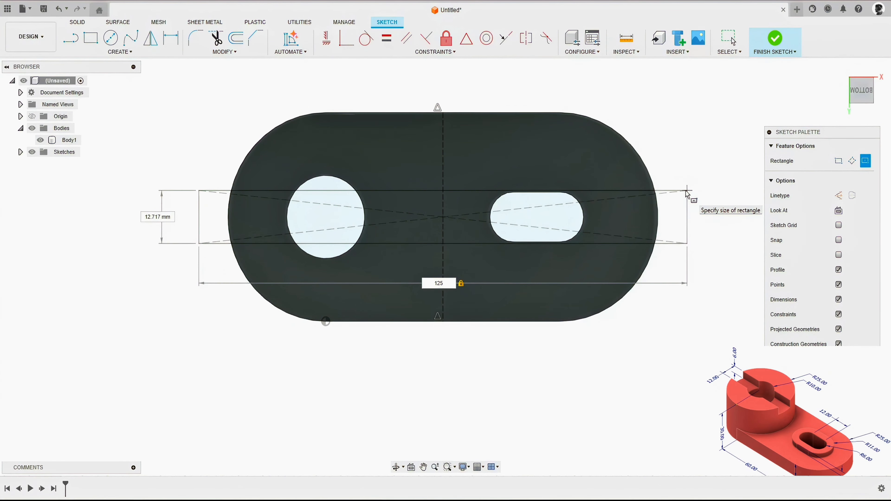
key(Tab)
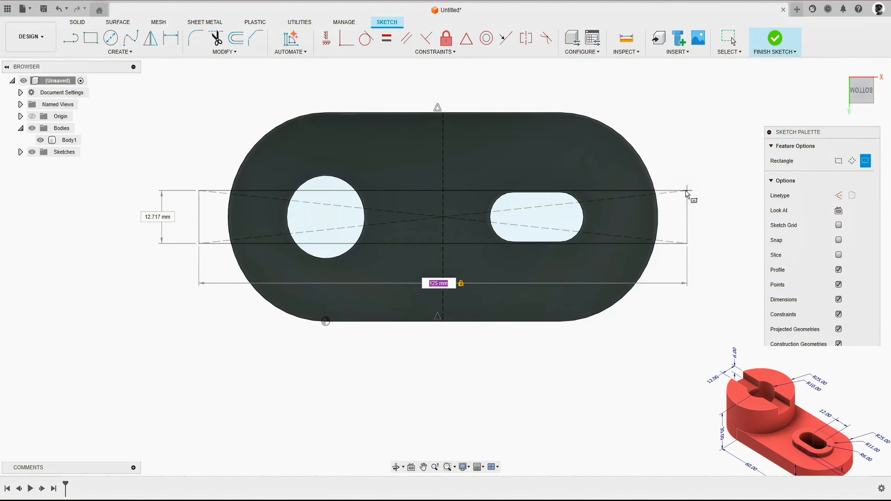
key(Tab)
text(12)
key(Return)
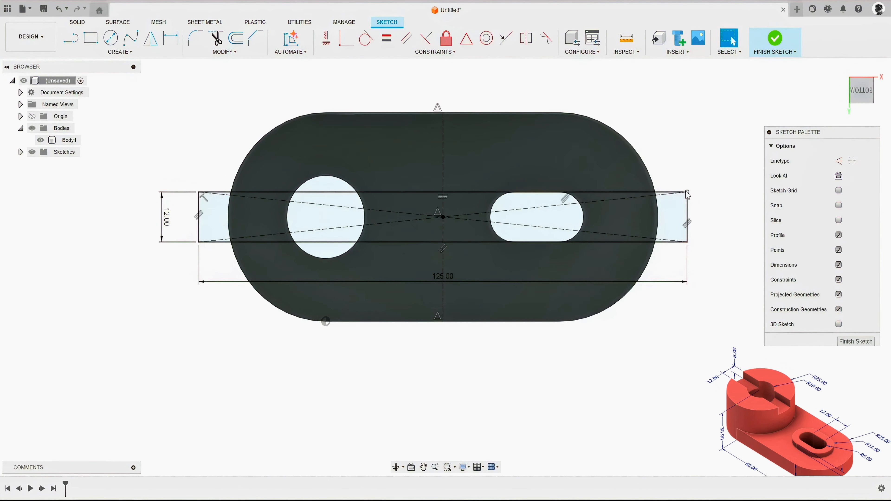
Extrude the three rectangle regions lying on the underside's solid areas about 6 mm into the base as a cut.
mouse_move(471, 233)
shift+middle_down()
mouse_move(323, 168)
mouse_move(257, 107)
shift+middle_up()
click(77, 23)
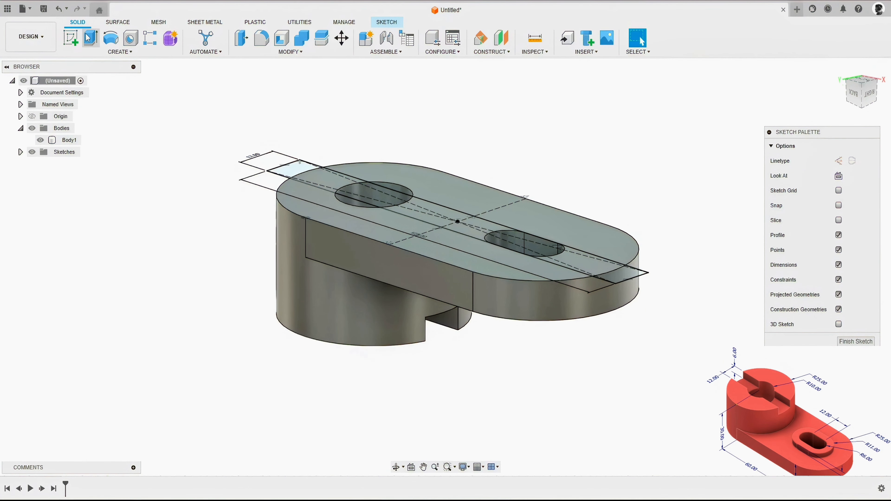
click(90, 37)
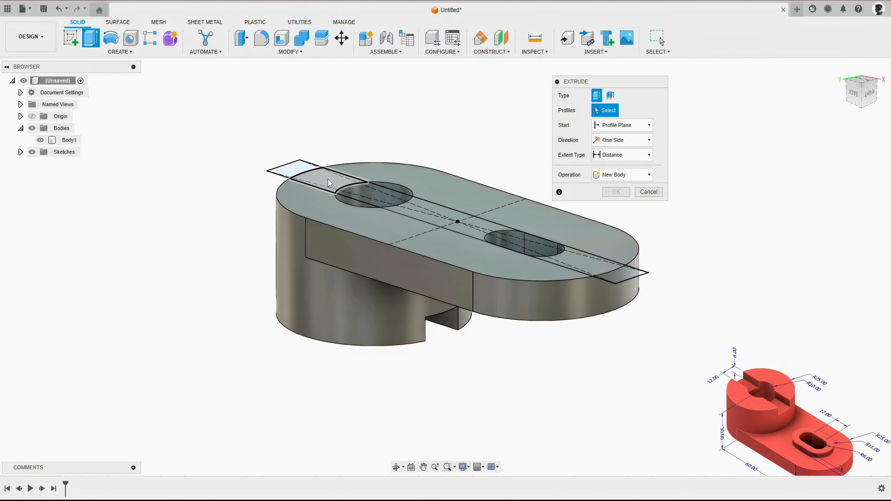
click(330, 183)
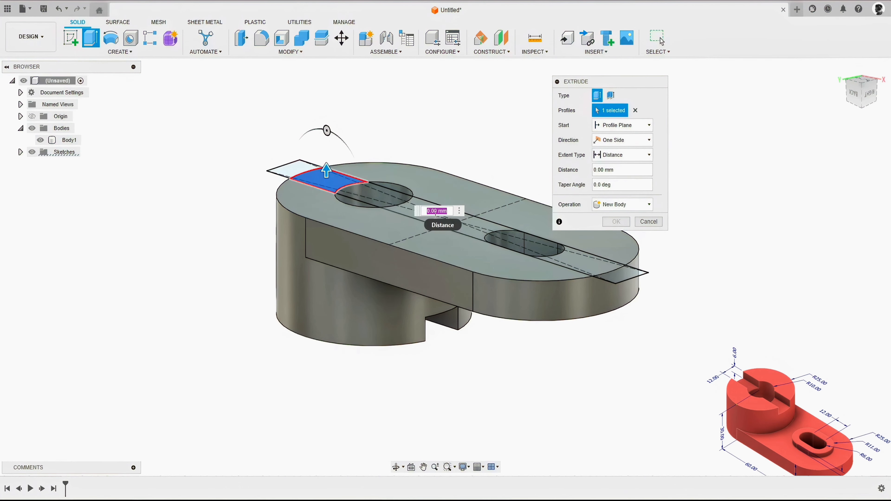
click(409, 214)
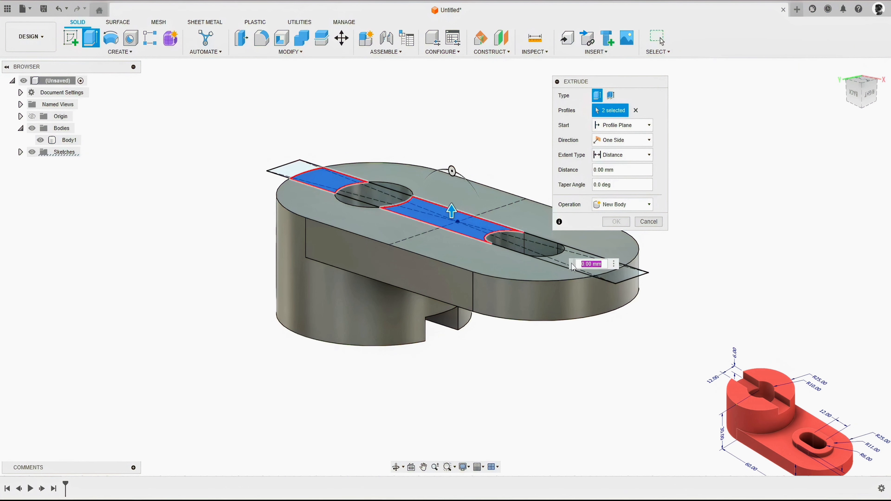
shift+middle_drag(410, 213, 610, 323)
click(612, 307)
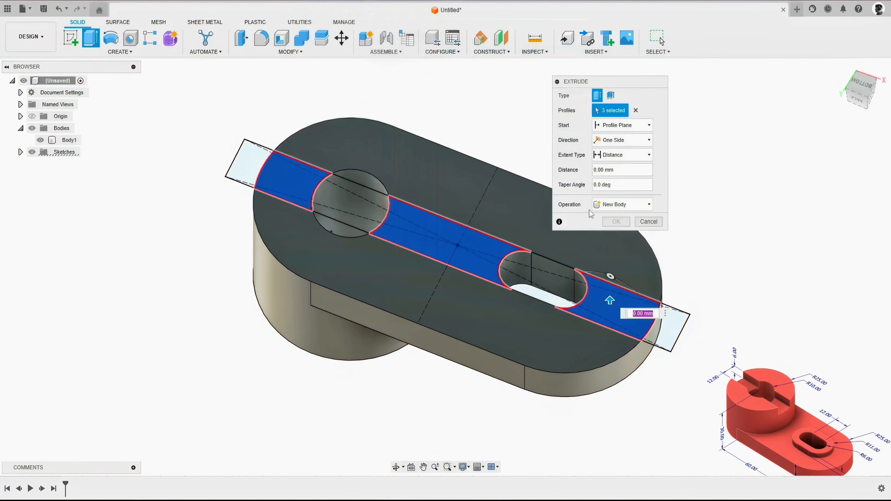
middle_drag(679, 239, 591, 271)
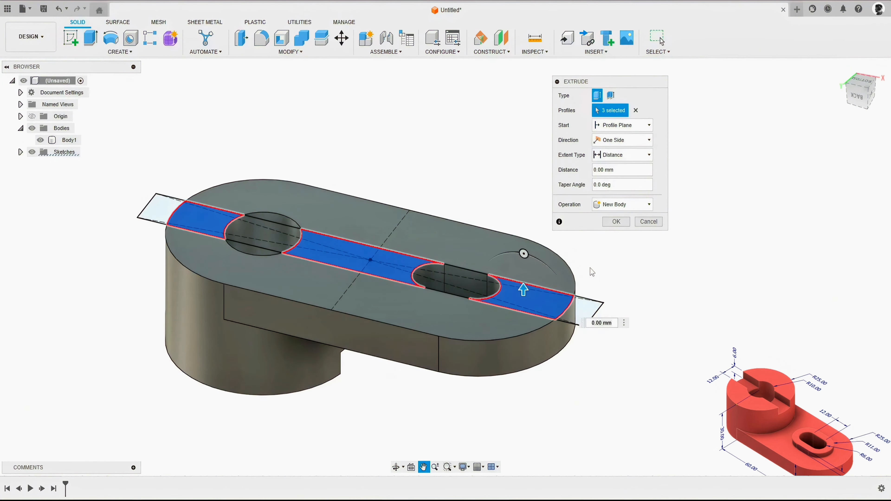
drag(527, 290, 524, 325)
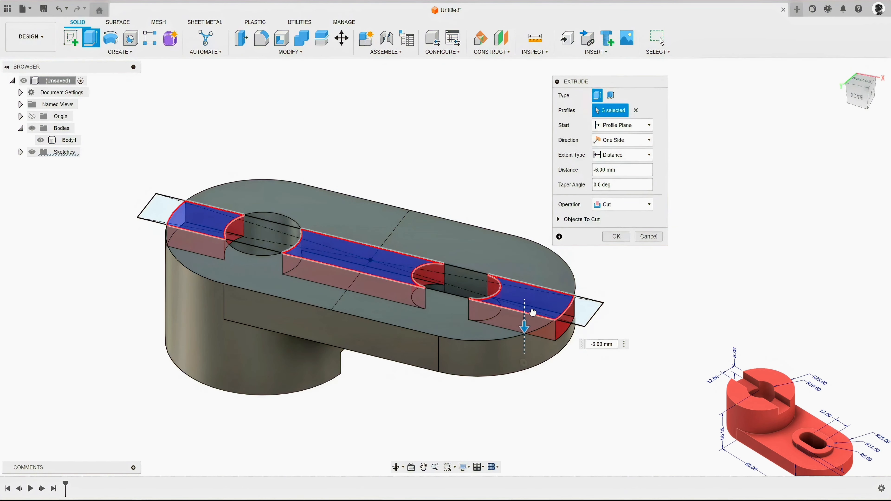
Set the cut's distance to -4 mm, finish the groove along the underside and return to the home view.
click(615, 170)
text(-4)
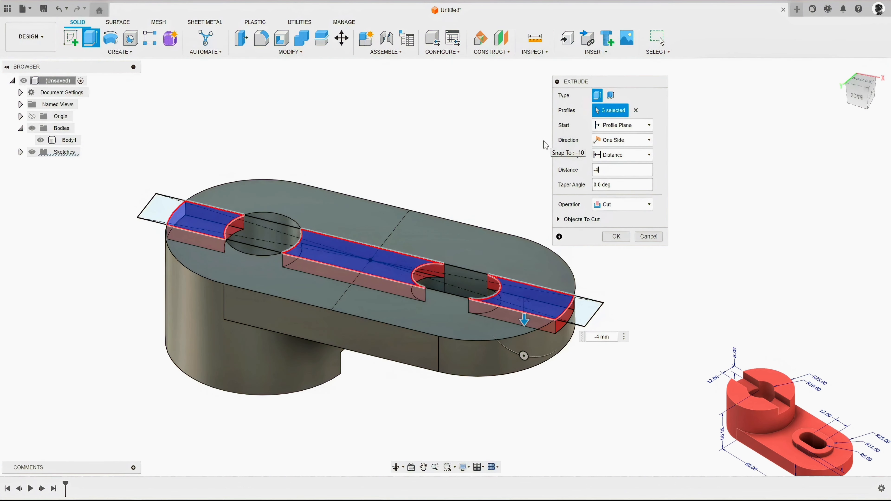
click(617, 236)
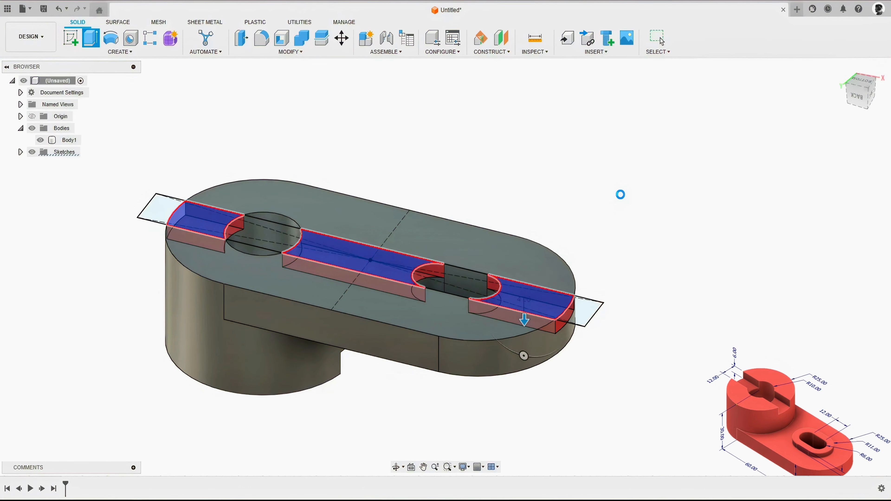
shift+middle_drag(587, 116, 605, 195)
click(841, 68)
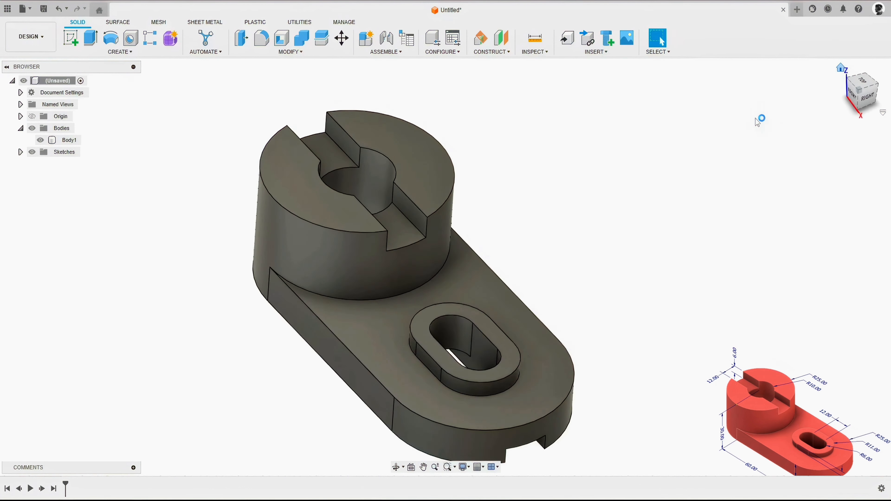